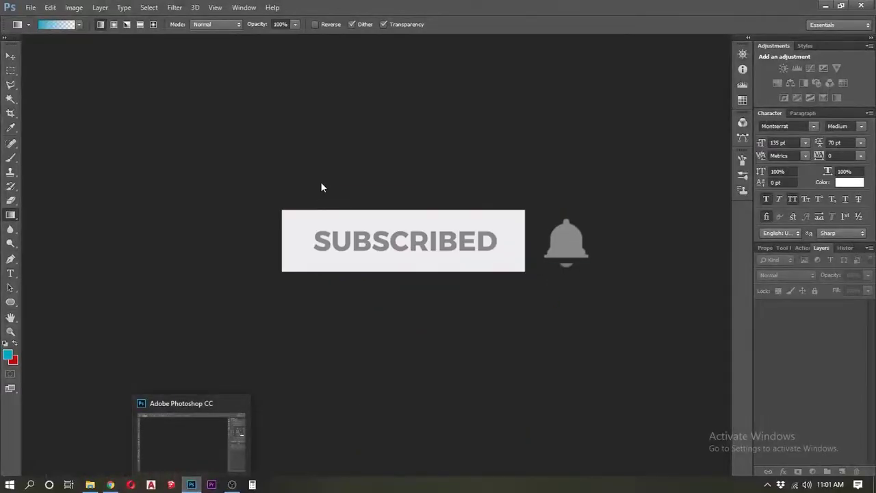
Open TRADITIONAL HOUSE with its _Lighting, _MatID and _Specular maps from RUMAH MELAYU MODEN.
{"action": "left_click", "coordinate": [31, 8]}
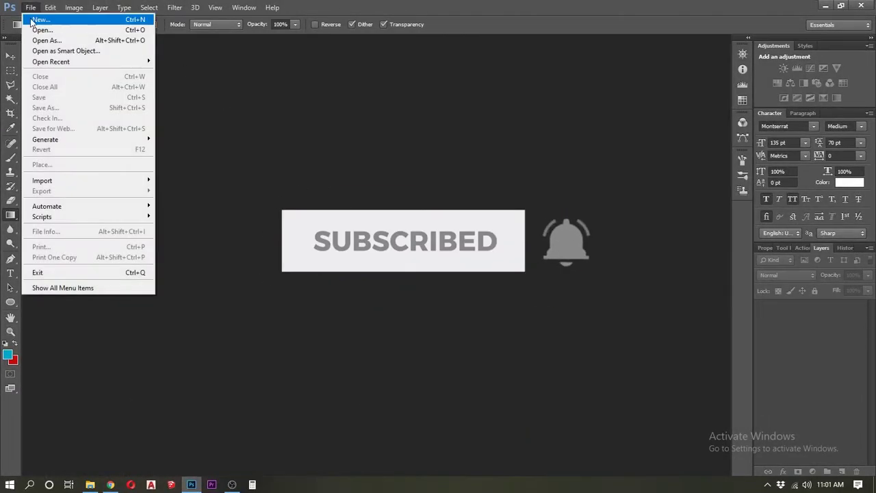
{"action": "left_click", "coordinate": [32, 30]}
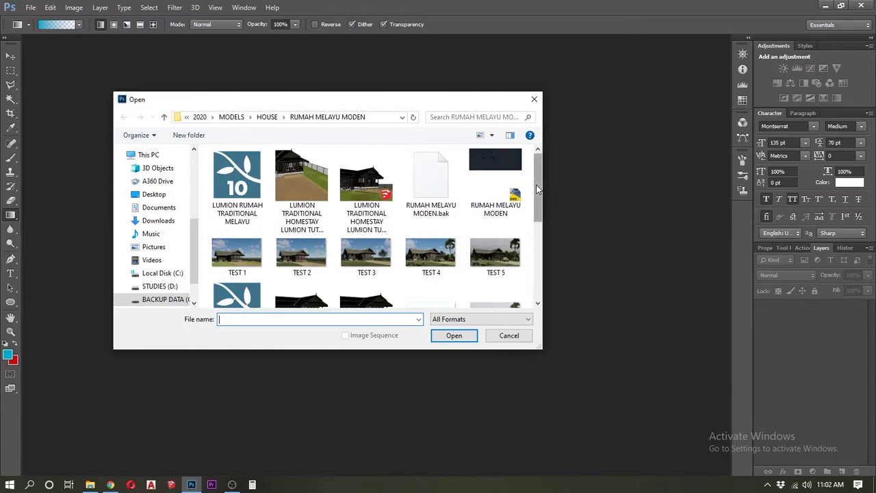
{"action": "left_click_drag", "start_coordinate": [535, 184], "coordinate": [535, 266]}
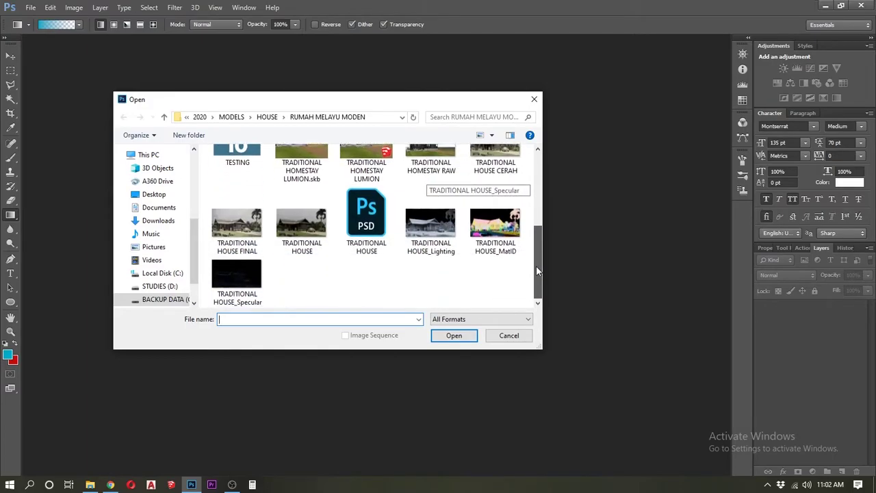
{"action": "left_click", "coordinate": [327, 233]}
{"action": "left_click", "coordinate": [430, 222], "text": "ctrl"}
{"action": "left_click", "coordinate": [495, 223], "text": "ctrl"}
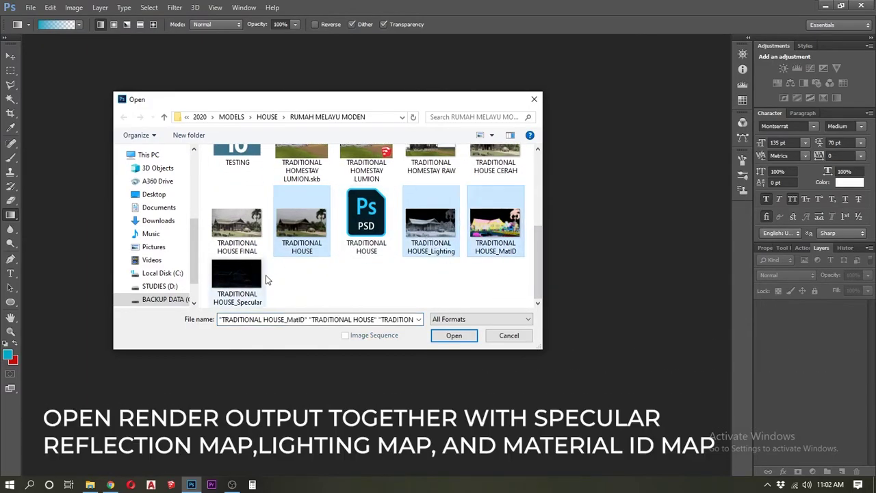
{"action": "left_click", "coordinate": [259, 279], "text": "ctrl"}
{"action": "left_click", "coordinate": [445, 336]}
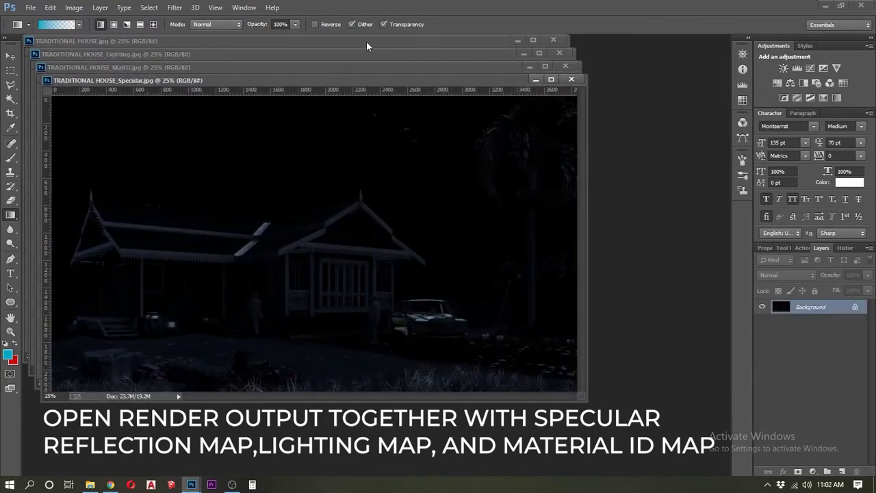
Move the Specular, MatID and Lighting maps into TRADITIONAL HOUSE and close their windows.
{"action": "mouse_move", "coordinate": [366, 44]}
{"action": "left_mouse_down"}
{"action": "mouse_move", "coordinate": [426, 136]}
{"action": "mouse_move", "coordinate": [482, 146]}
{"action": "left_mouse_up"}
{"action": "left_click", "coordinate": [13, 57]}
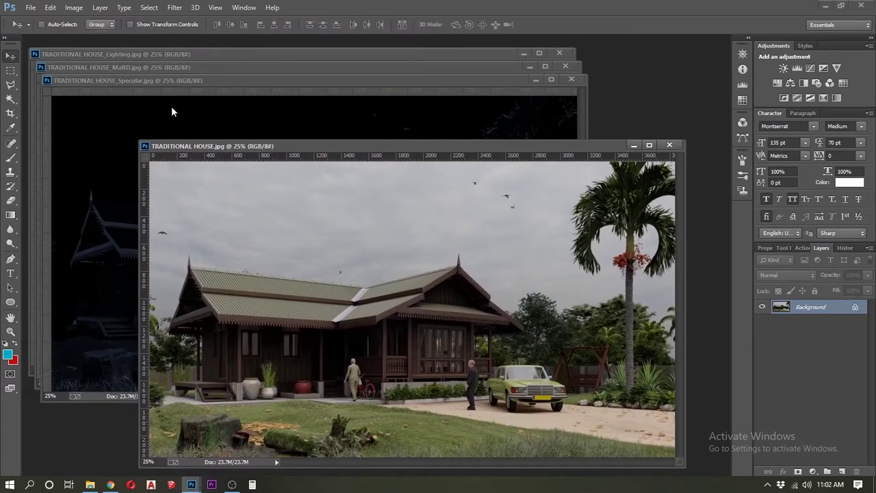
{"action": "left_click", "coordinate": [175, 110]}
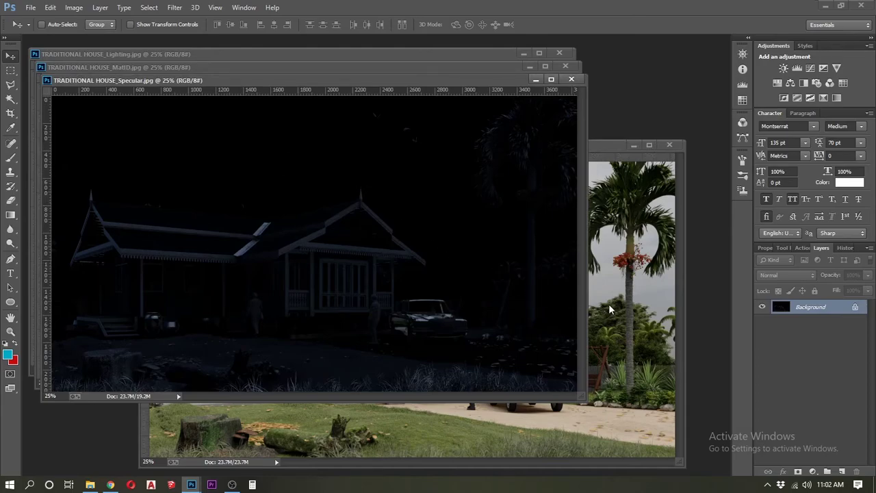
{"action": "left_click_drag", "start_coordinate": [608, 303], "coordinate": [600, 299]}
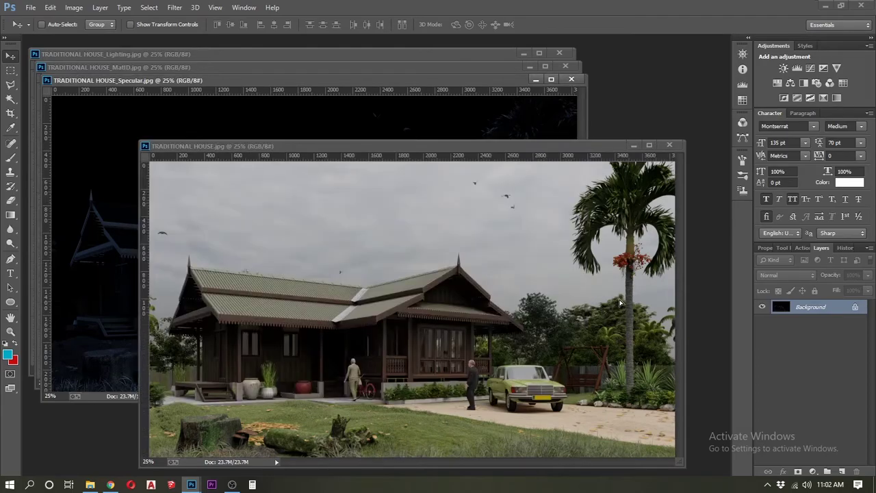
{"action": "left_click", "coordinate": [571, 79]}
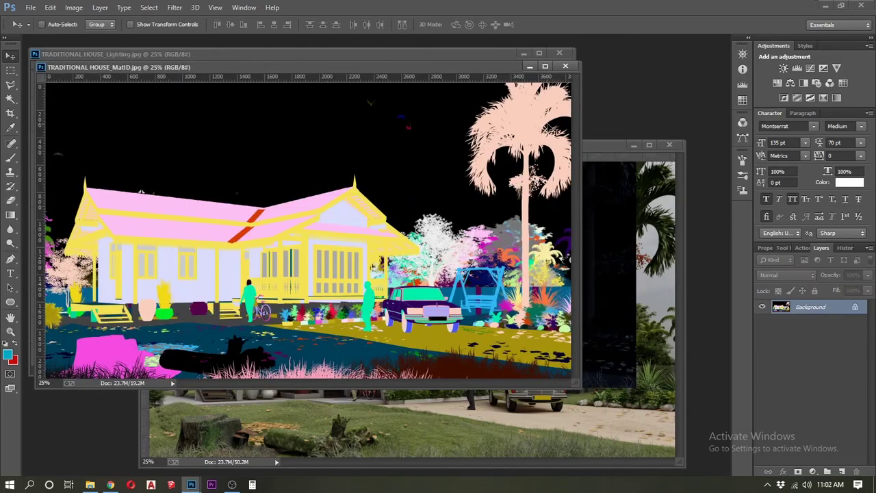
{"action": "left_click_drag", "start_coordinate": [614, 204], "coordinate": [612, 206]}
{"action": "left_click", "coordinate": [539, 123]}
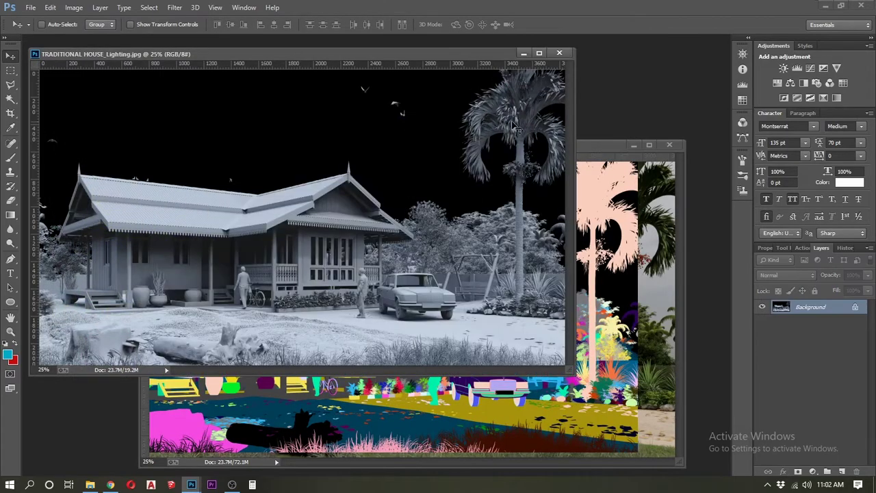
{"action": "left_click_drag", "start_coordinate": [539, 123], "coordinate": [586, 197]}
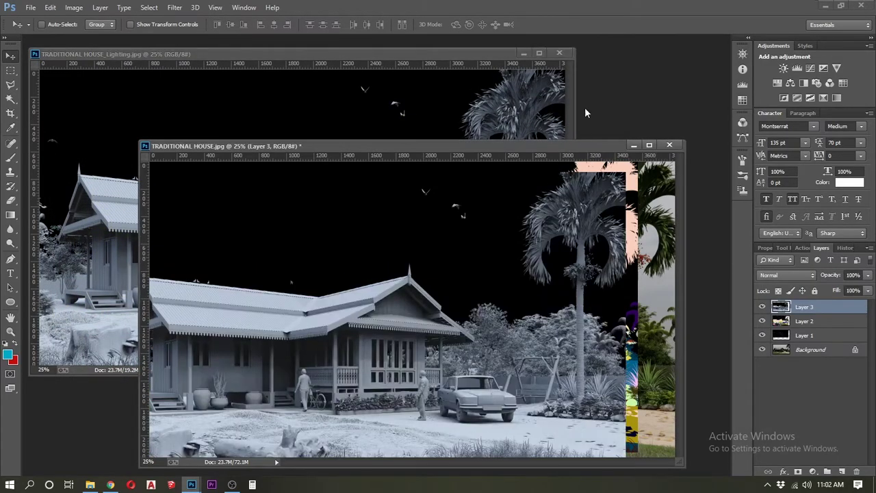
{"action": "left_click", "coordinate": [559, 53]}
Align Layers 1, 2 and 3 with the house render, checking each with visibility toggles.
{"action": "left_click_drag", "start_coordinate": [576, 142], "coordinate": [532, 75]}
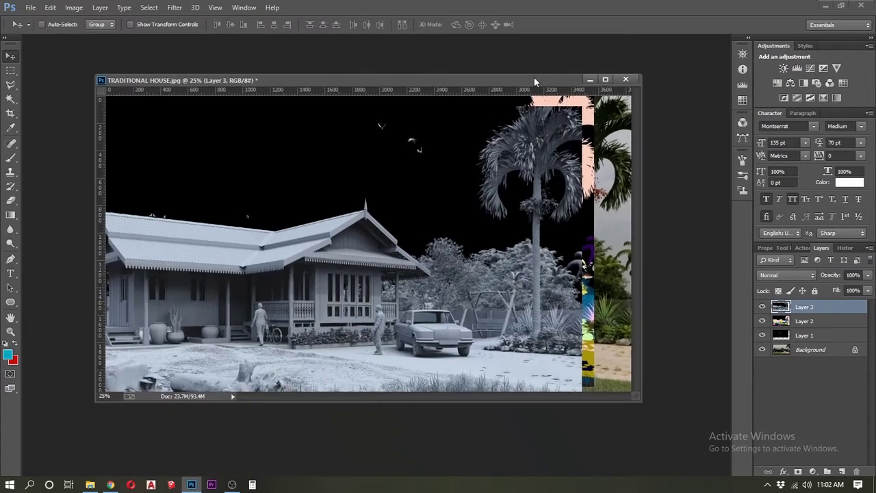
{"action": "left_click", "coordinate": [762, 306]}
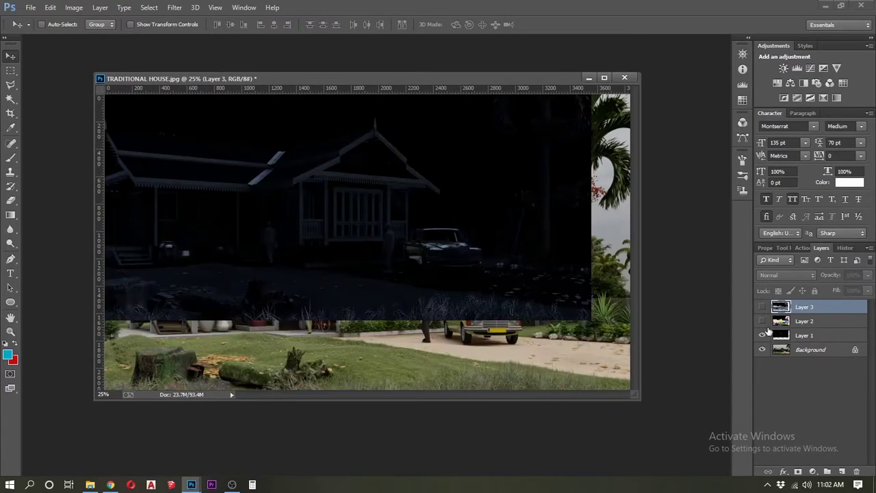
{"action": "left_click", "coordinate": [780, 335]}
{"action": "left_click_drag", "start_coordinate": [406, 231], "coordinate": [438, 296]}
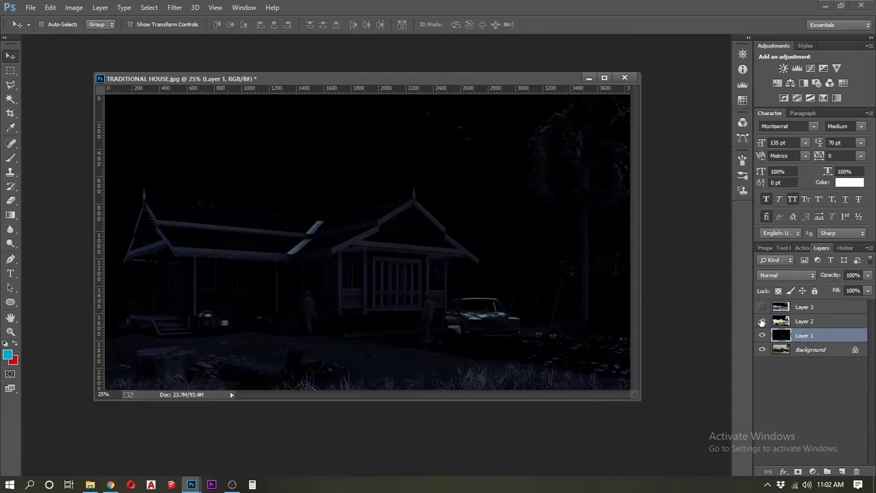
{"action": "left_click", "coordinate": [762, 320]}
{"action": "left_click", "coordinate": [804, 321]}
{"action": "left_click_drag", "start_coordinate": [389, 206], "coordinate": [435, 211]}
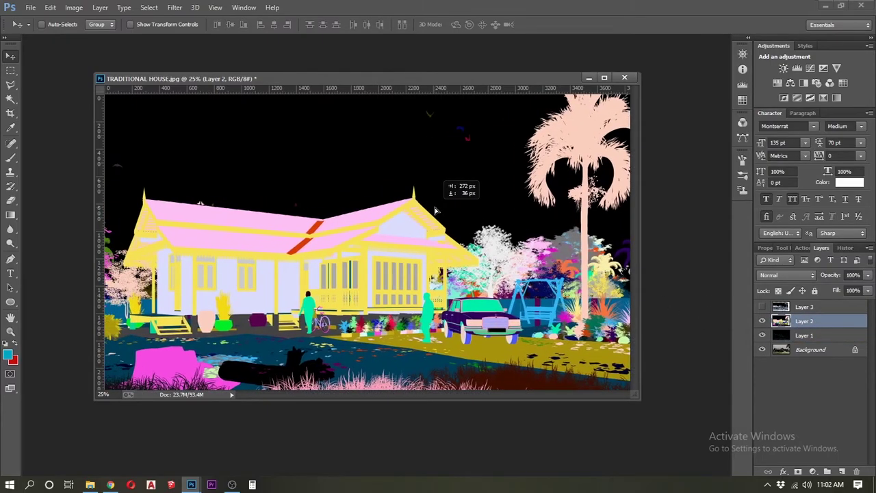
{"action": "left_click", "coordinate": [761, 306]}
{"action": "left_click", "coordinate": [803, 307]}
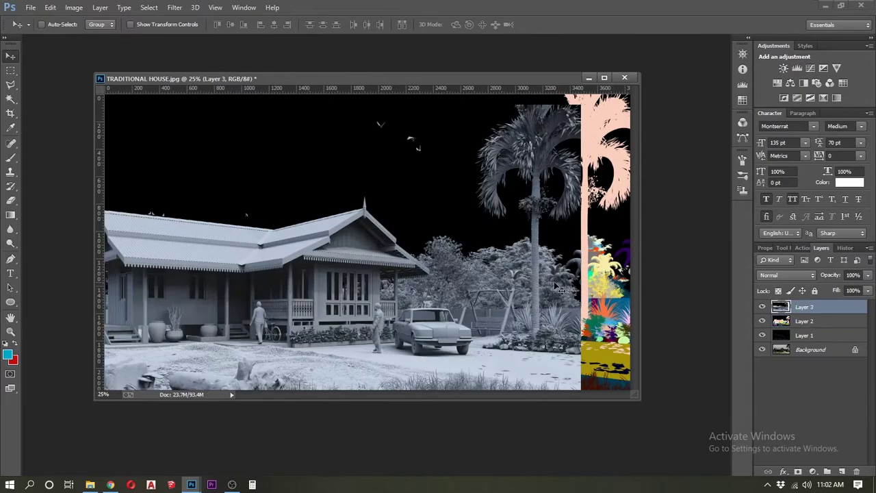
{"action": "mouse_move", "coordinate": [559, 288]}
{"action": "left_mouse_down"}
{"action": "mouse_move", "coordinate": [587, 262]}
{"action": "mouse_move", "coordinate": [599, 273]}
{"action": "left_mouse_up"}
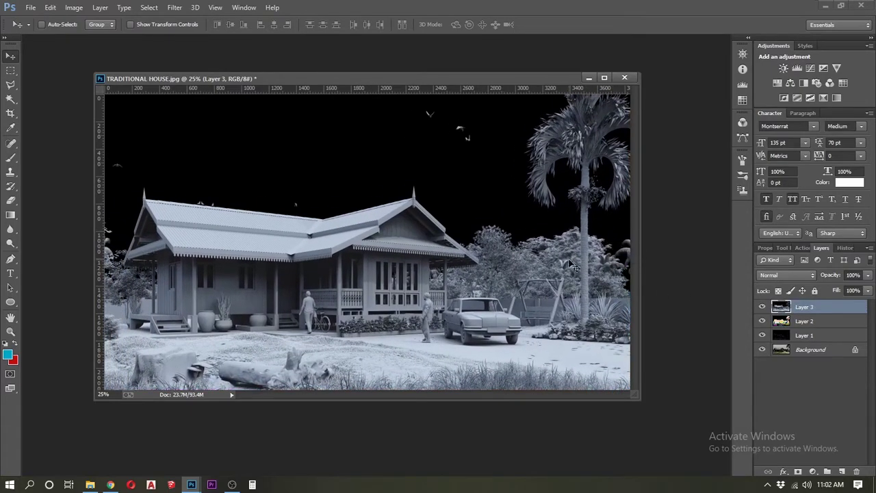
Move Layer 2 (MatID) above Layer 3 and enlarge the document window.
{"action": "left_click", "coordinate": [833, 320]}
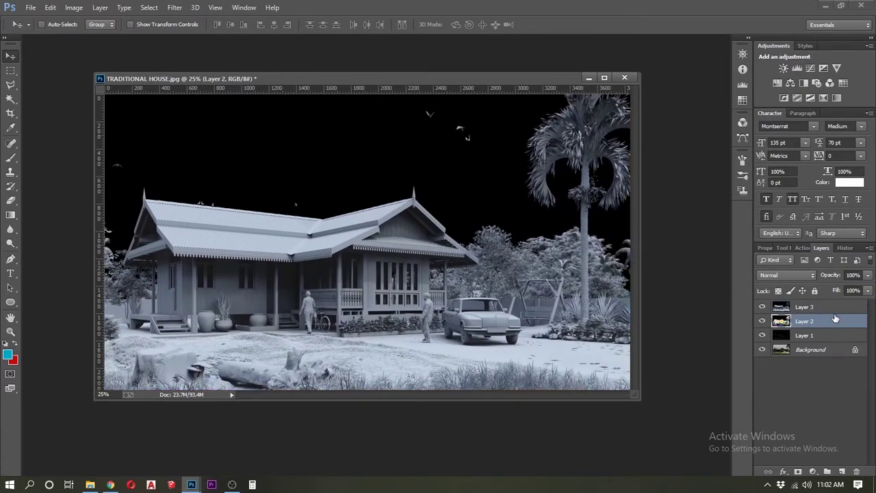
{"action": "left_click_drag", "start_coordinate": [835, 319], "coordinate": [834, 307]}
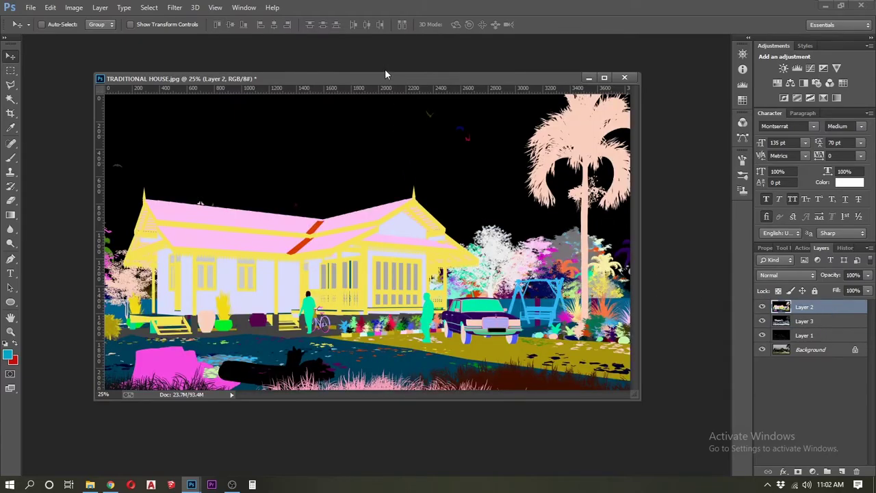
{"action": "left_click_drag", "start_coordinate": [384, 72], "coordinate": [387, 40]}
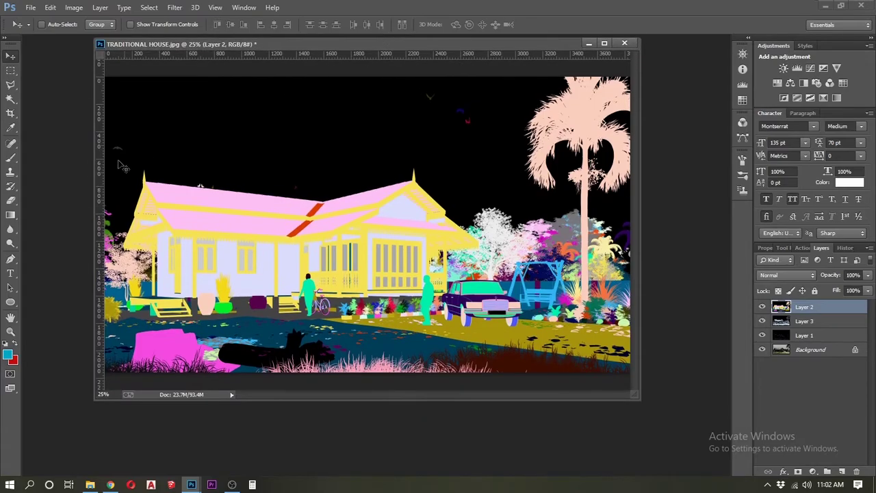
{"action": "left_click_drag", "start_coordinate": [95, 183], "coordinate": [22, 184]}
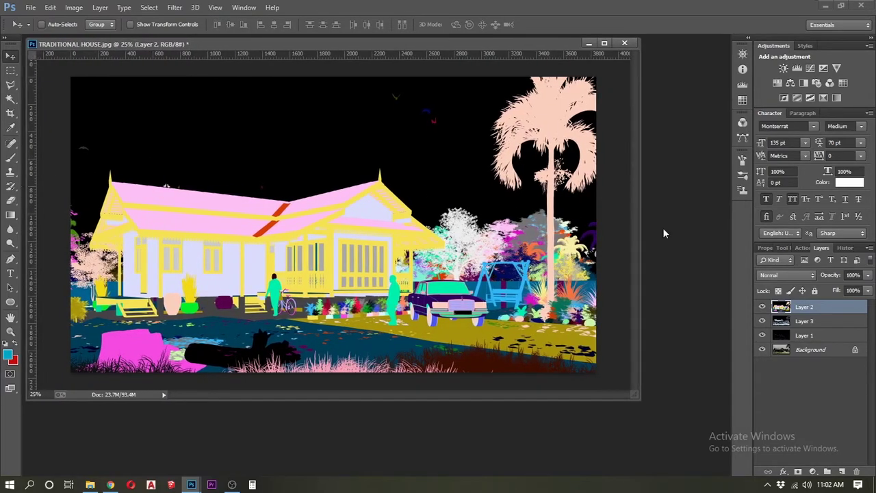
{"action": "left_click_drag", "start_coordinate": [640, 237], "coordinate": [715, 235]}
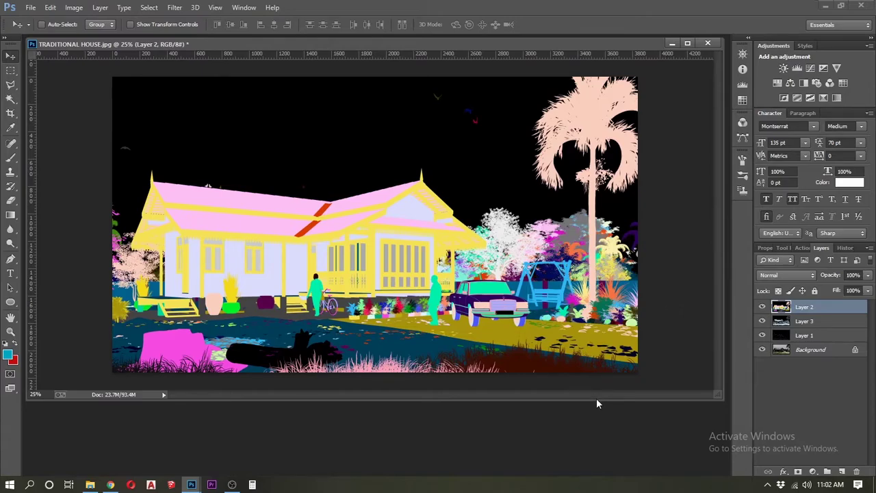
{"action": "left_click_drag", "start_coordinate": [596, 398], "coordinate": [594, 470]}
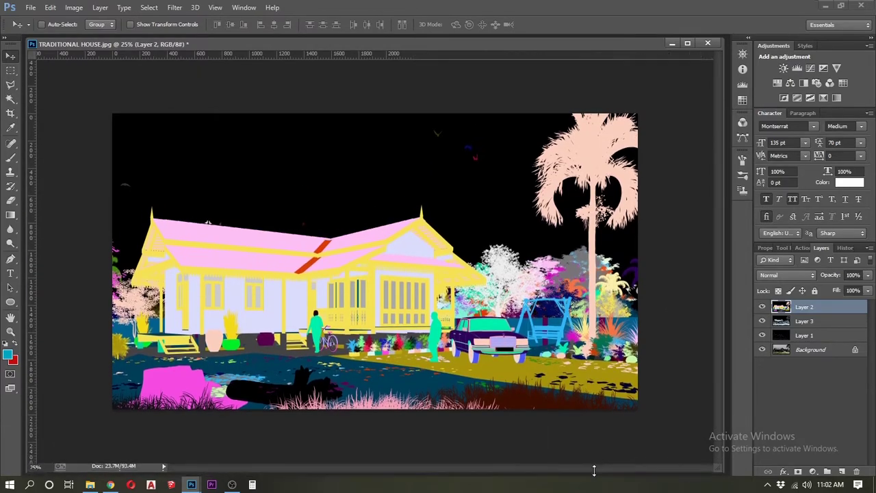
Set Layer 1's blend mode to Screen and compare it against the render.
{"action": "left_click", "coordinate": [763, 307]}
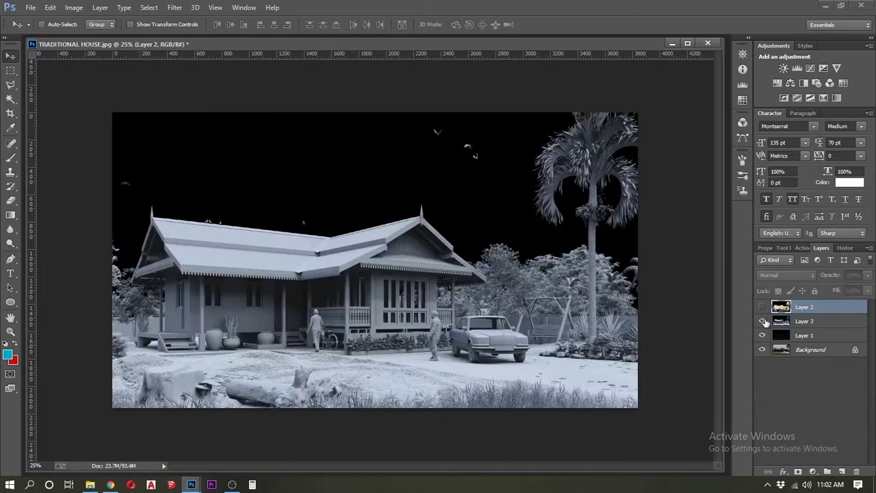
{"action": "left_click", "coordinate": [762, 336]}
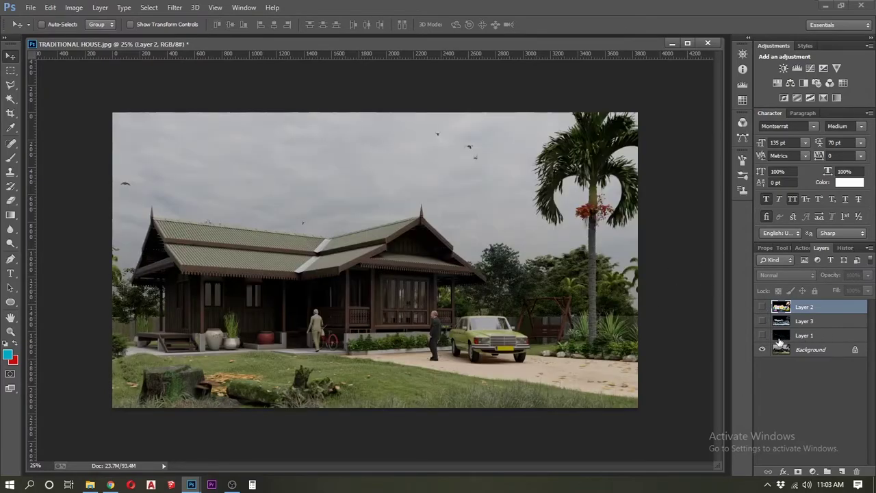
{"action": "left_click", "coordinate": [762, 336]}
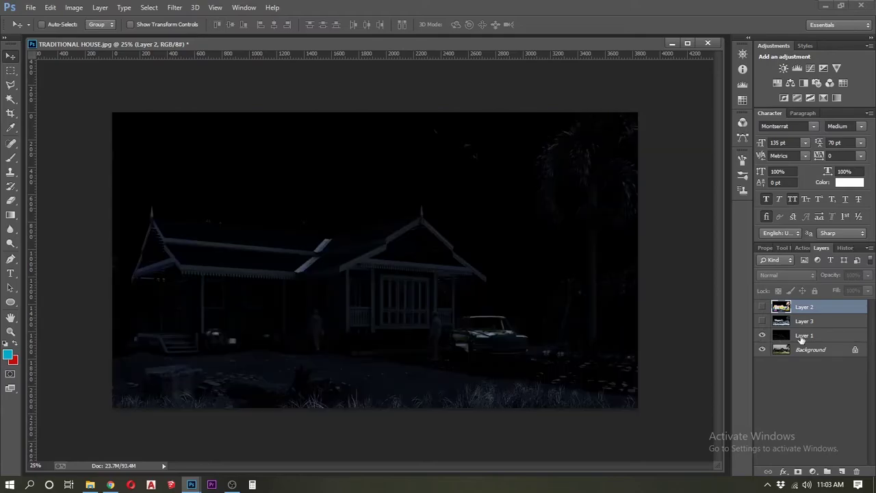
{"action": "left_click", "coordinate": [803, 337]}
{"action": "left_click", "coordinate": [787, 275]}
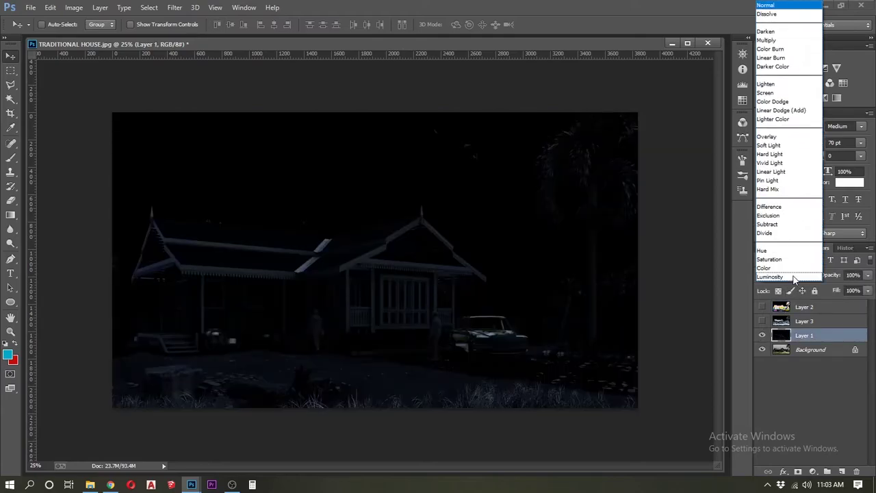
{"action": "left_click", "coordinate": [773, 94]}
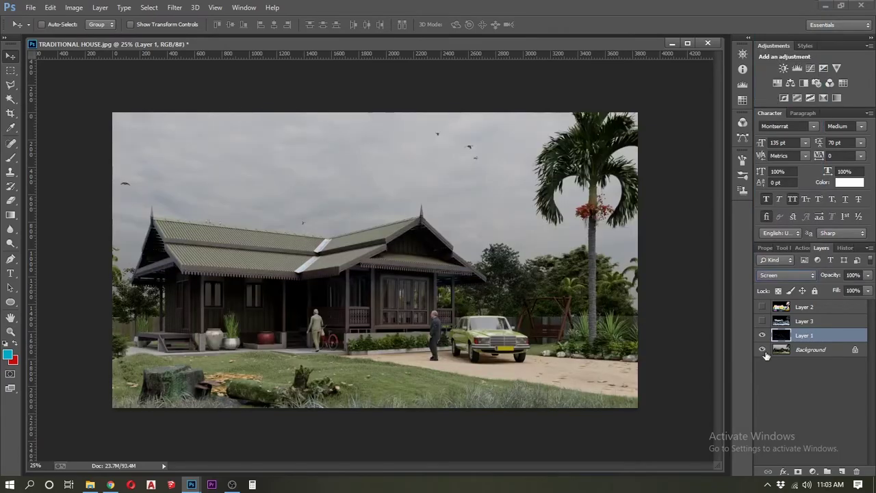
{"action": "left_click", "coordinate": [763, 350]}
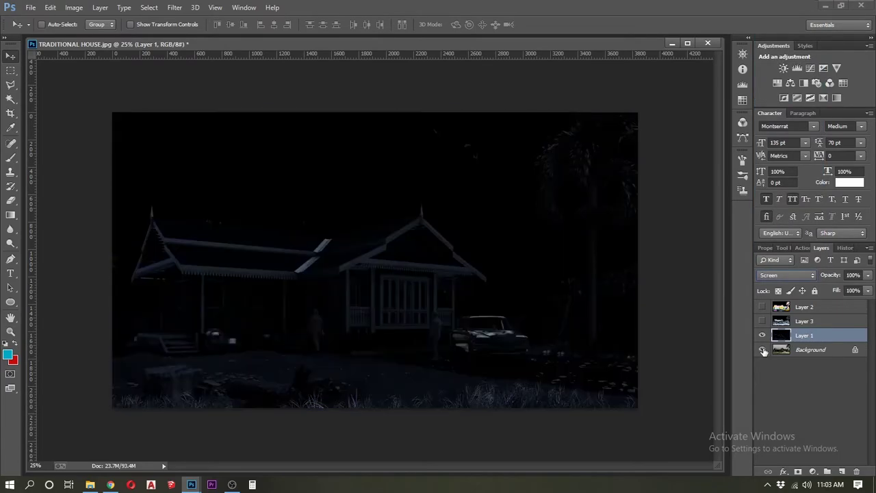
{"action": "left_click", "coordinate": [763, 349]}
{"action": "left_click", "coordinate": [762, 335]}
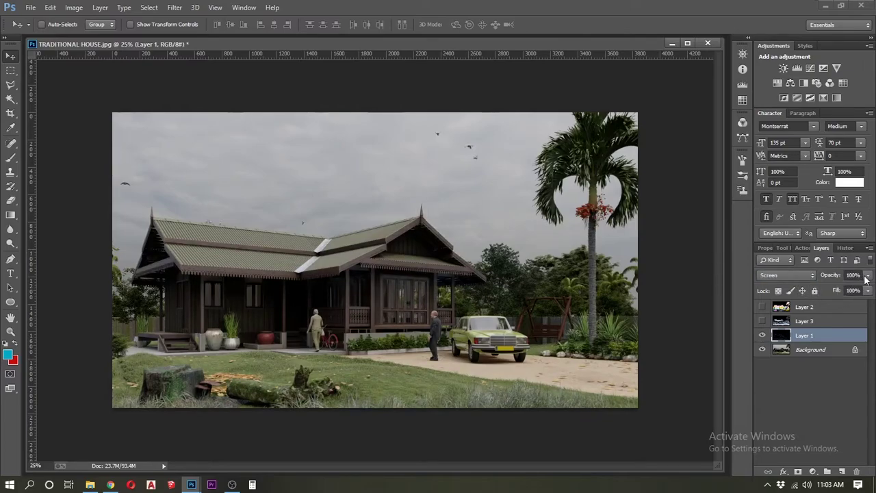
Lower Layer 1's opacity to 50% and toggle it to judge the effect.
{"action": "left_click", "coordinate": [865, 275]}
{"action": "left_click_drag", "start_coordinate": [867, 290], "coordinate": [829, 291]}
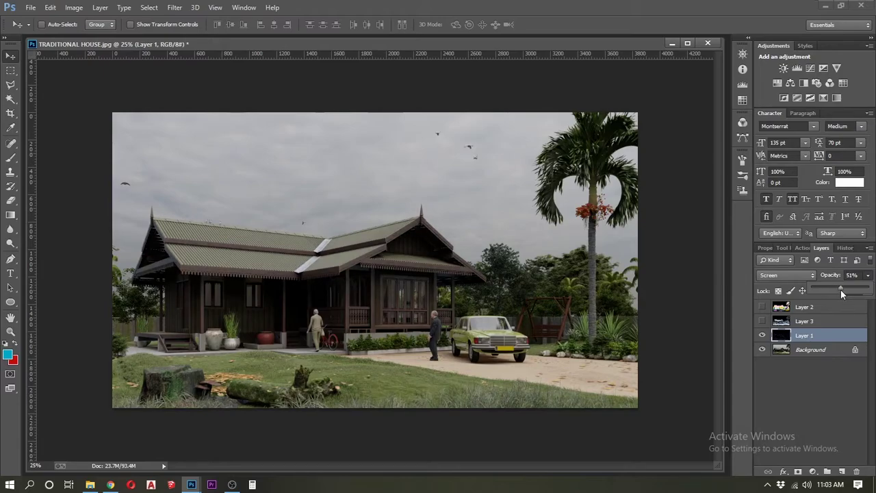
{"action": "left_click", "coordinate": [764, 336]}
{"action": "left_click", "coordinate": [763, 336]}
Show Layer 3, blend it in Screen mode at 10% opacity, and compare before/after.
{"action": "left_click", "coordinate": [763, 321]}
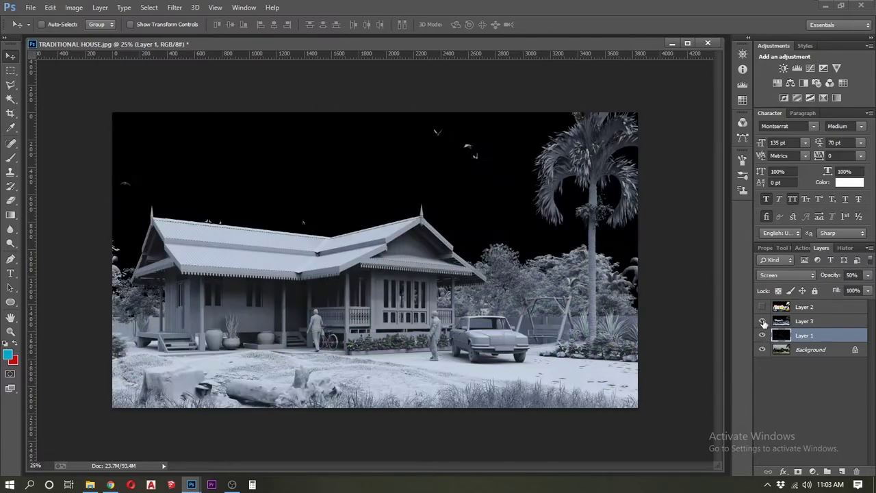
{"action": "left_click", "coordinate": [812, 321]}
{"action": "left_click", "coordinate": [791, 276]}
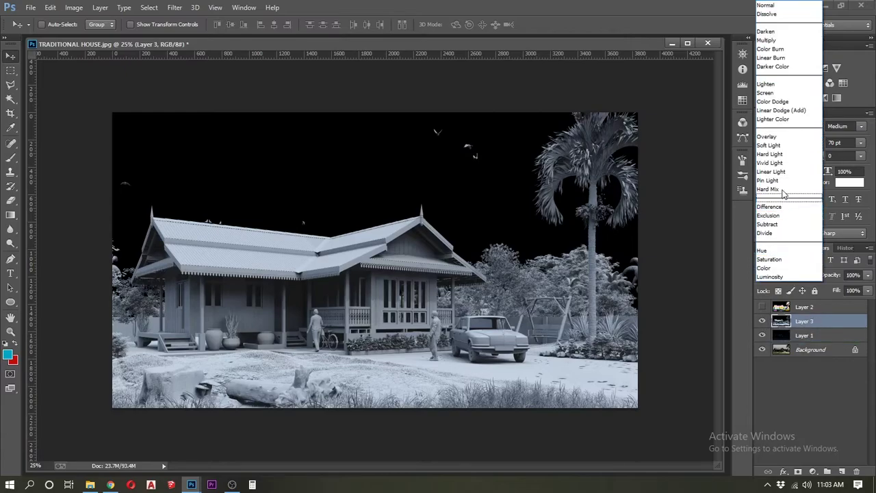
{"action": "left_click", "coordinate": [775, 93]}
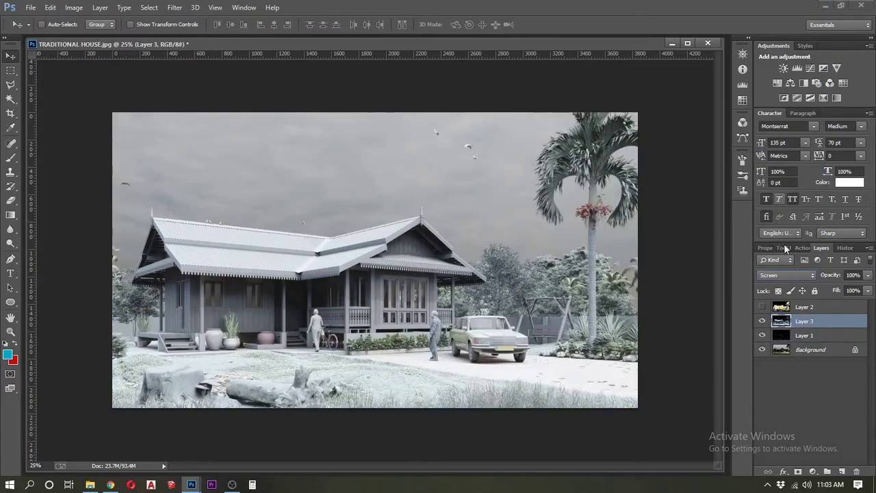
{"action": "left_click", "coordinate": [867, 275]}
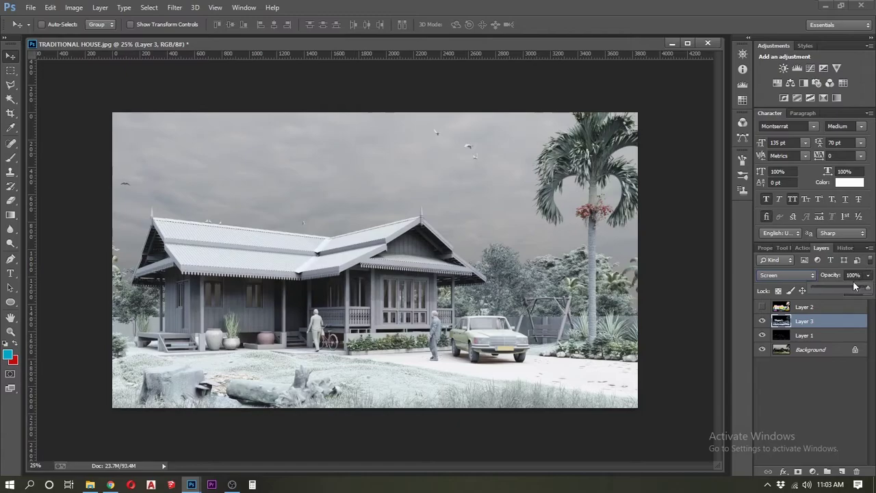
{"action": "left_click", "coordinate": [817, 290]}
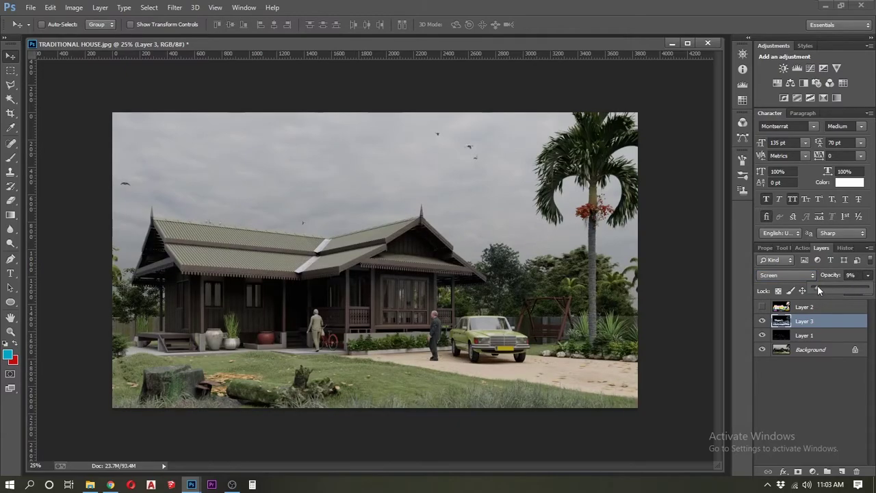
{"action": "left_click", "coordinate": [762, 321]}
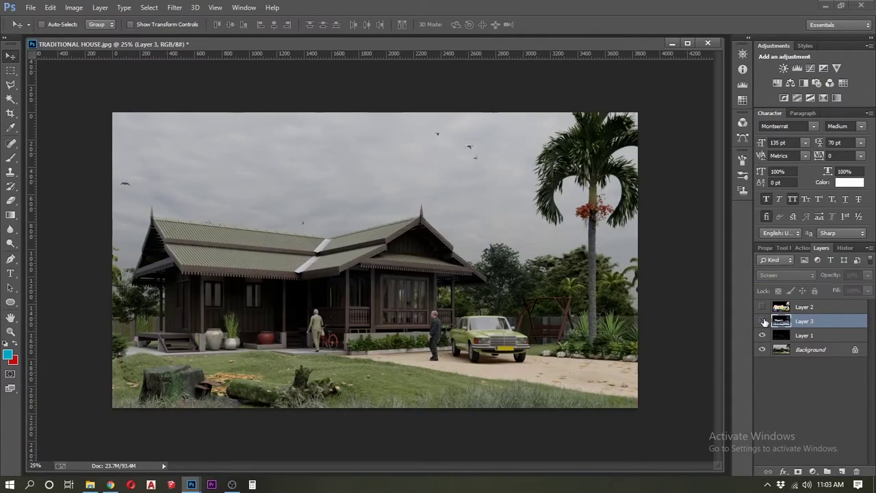
{"action": "left_click", "coordinate": [762, 321]}
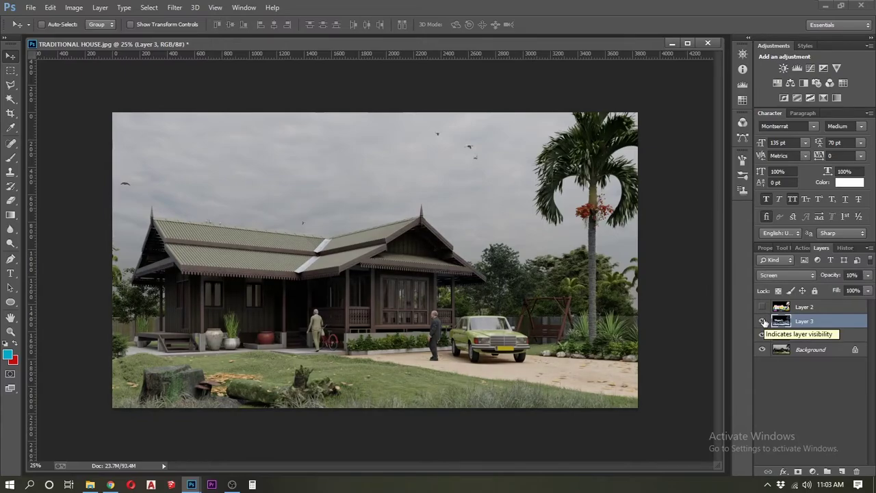
{"action": "left_click", "coordinate": [762, 321]}
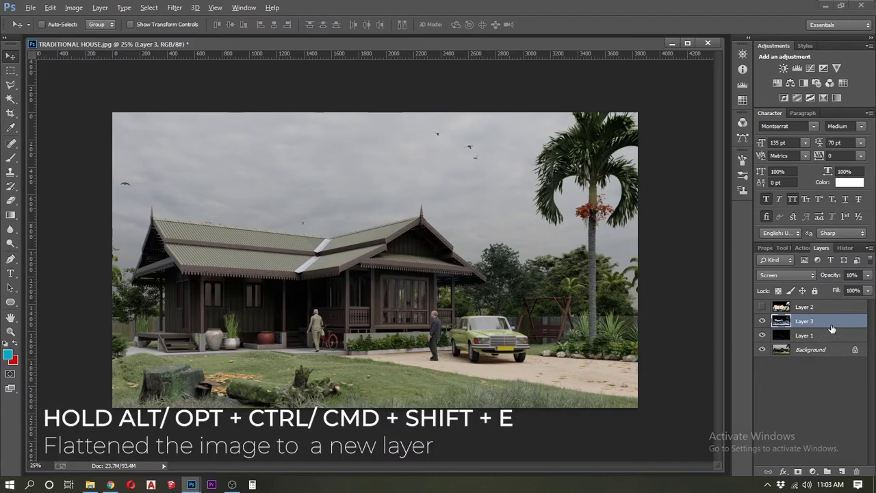
Stamp visible layers into Layer 4; in Camera Raw set exposure +0.75, highlights -100, shadows +79, whites +50.
{"action": "key", "text": "ctrl+alt+shift+e"}
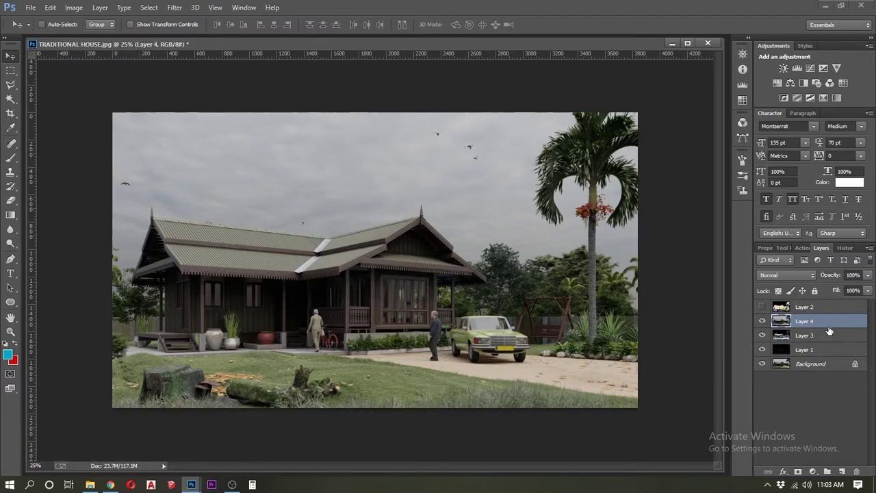
{"action": "left_click", "coordinate": [175, 9]}
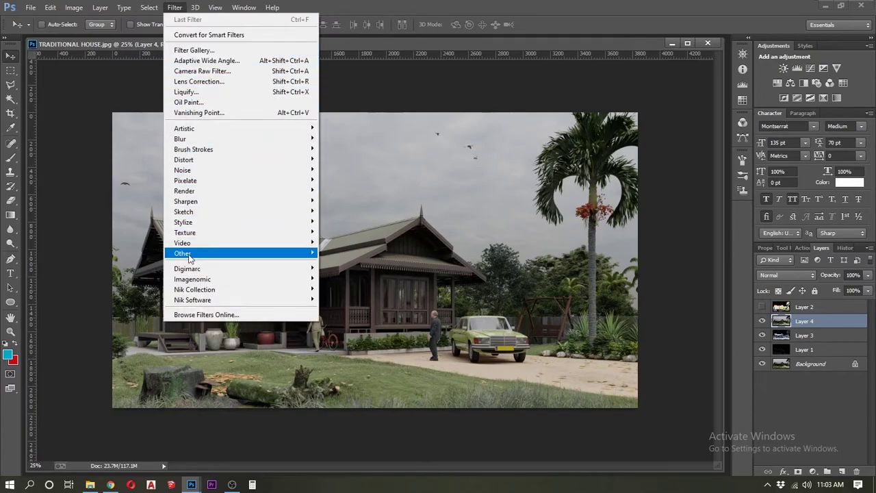
{"action": "mouse_move", "coordinate": [182, 253]}
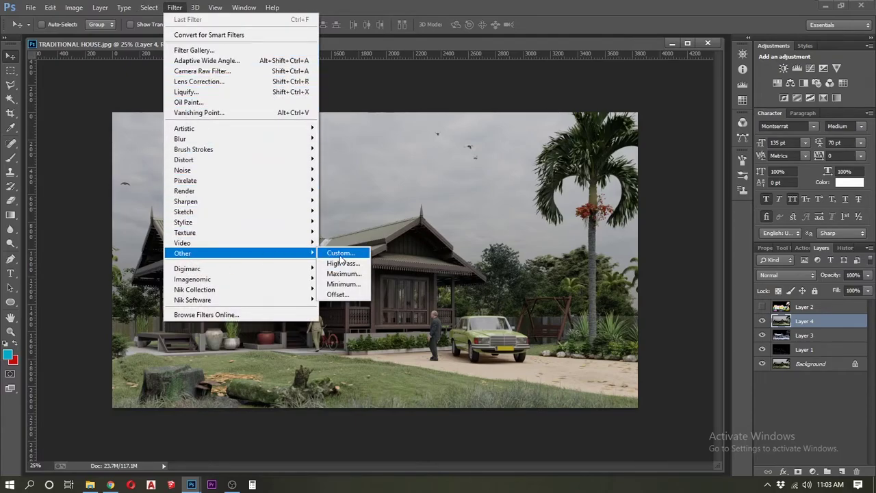
{"action": "left_click", "coordinate": [260, 72]}
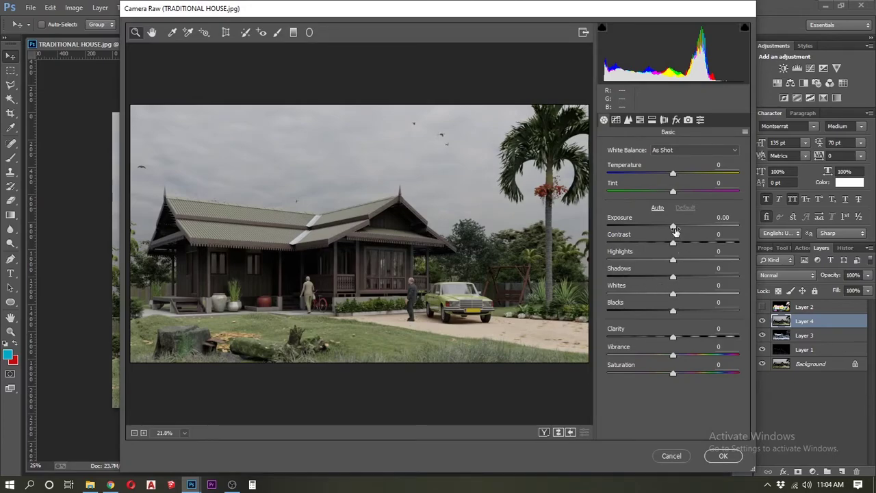
{"action": "left_click_drag", "start_coordinate": [674, 224], "coordinate": [683, 226]}
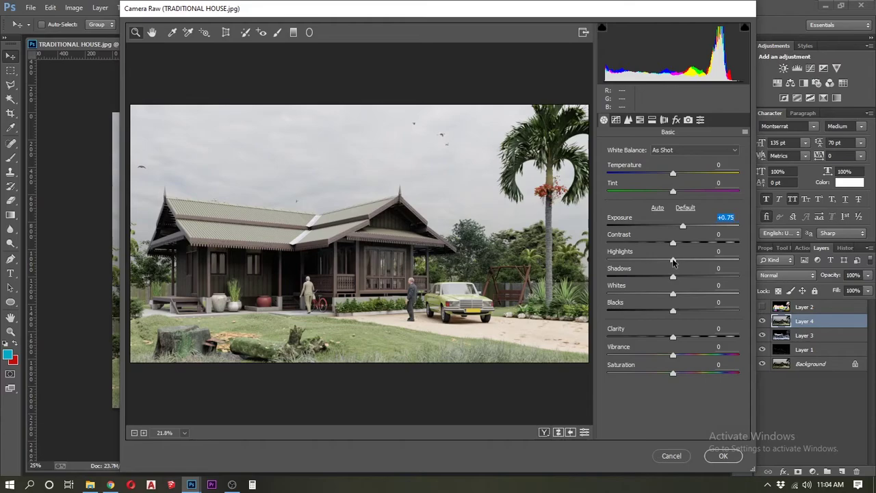
{"action": "left_click_drag", "start_coordinate": [673, 260], "coordinate": [606, 259]}
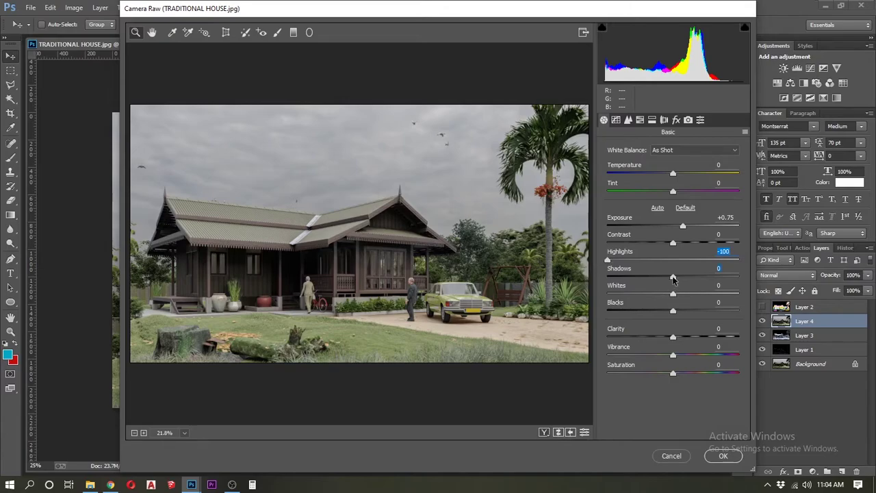
{"action": "left_click_drag", "start_coordinate": [673, 277], "coordinate": [725, 276]}
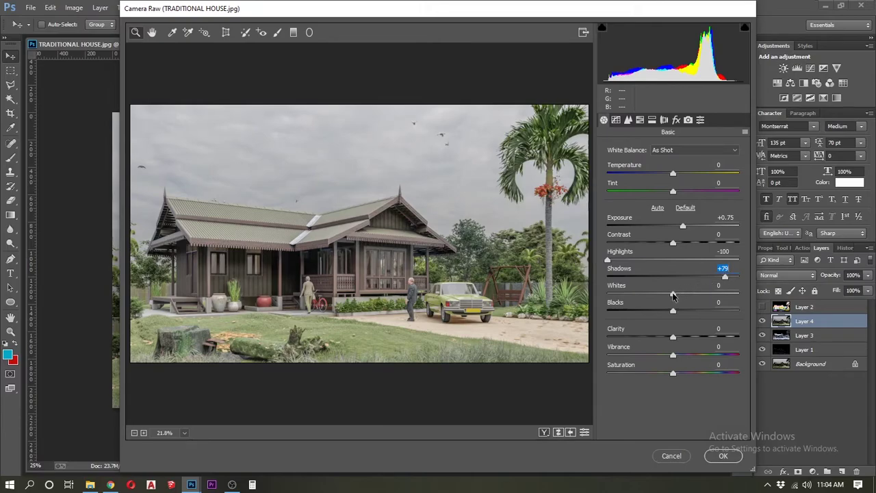
{"action": "left_click_drag", "start_coordinate": [673, 294], "coordinate": [705, 296]}
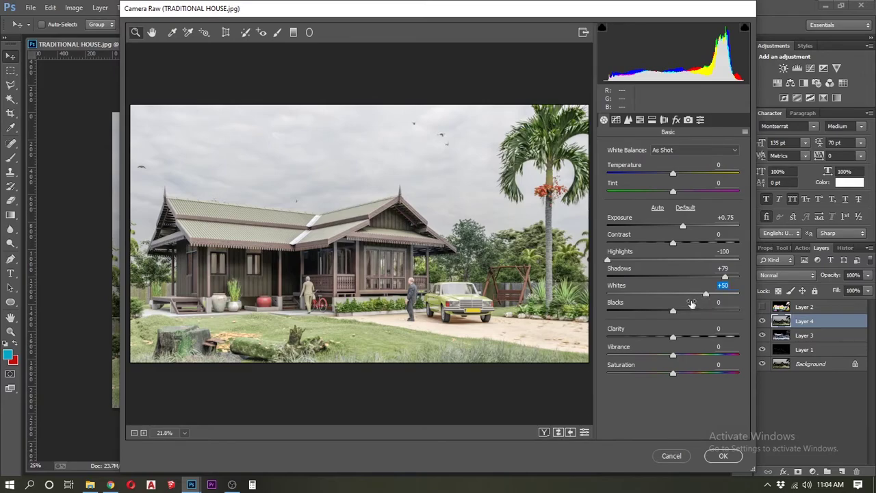
Set blacks -28, clarity +33, vibrance +33, saturation -13 and sharpening 18, then apply.
{"action": "left_click_drag", "start_coordinate": [672, 309], "coordinate": [654, 310]}
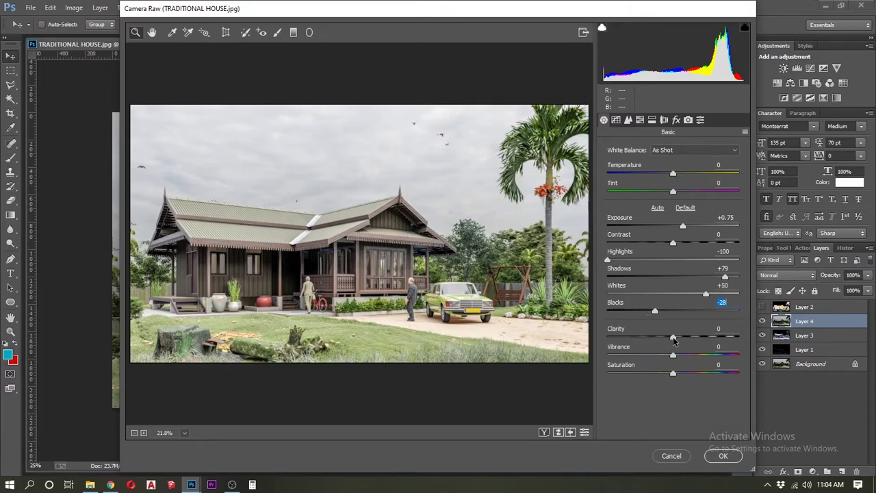
{"action": "left_click_drag", "start_coordinate": [673, 338], "coordinate": [695, 340]}
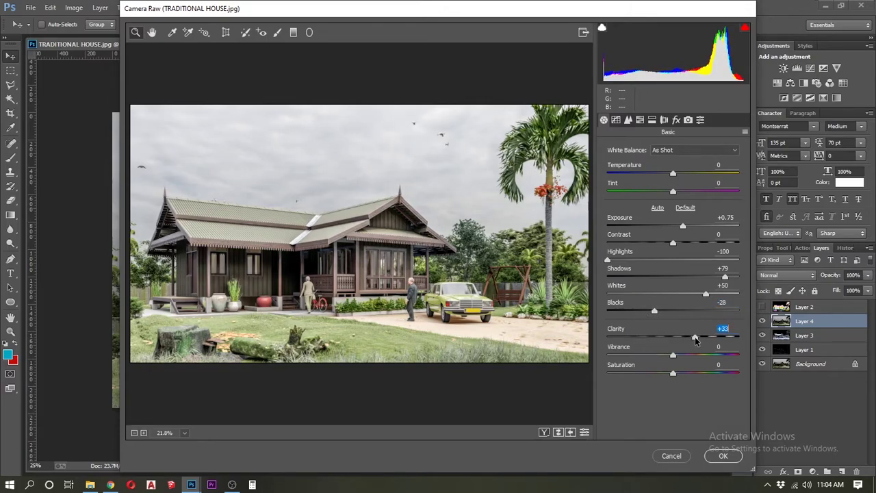
{"action": "left_click_drag", "start_coordinate": [673, 355], "coordinate": [693, 357]}
{"action": "left_click_drag", "start_coordinate": [672, 373], "coordinate": [663, 375]}
{"action": "left_click", "coordinate": [617, 121]}
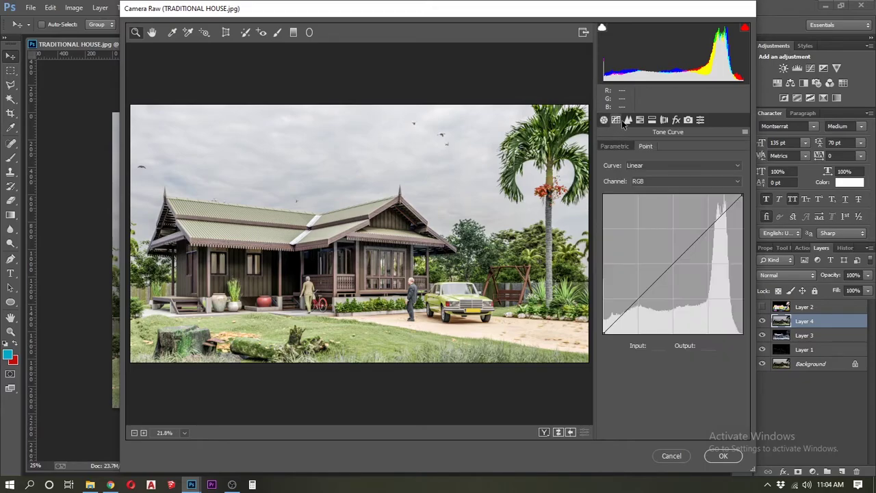
{"action": "left_click", "coordinate": [628, 121]}
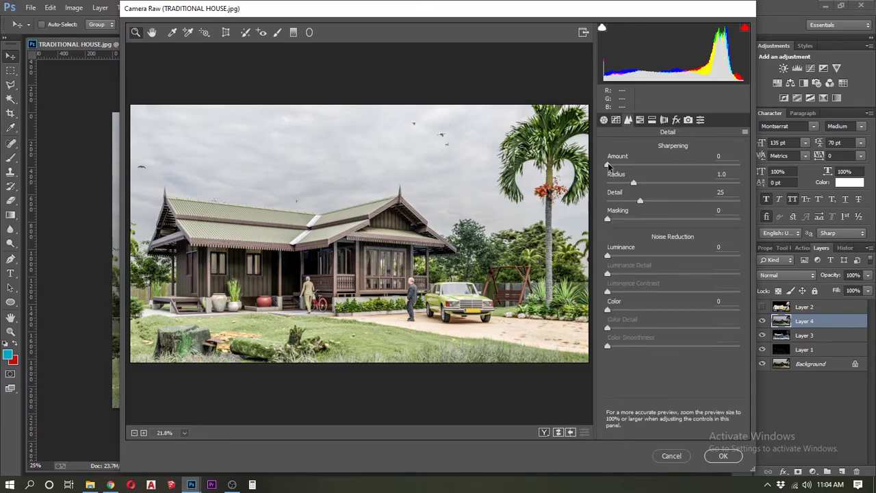
{"action": "left_click_drag", "start_coordinate": [608, 166], "coordinate": [623, 168]}
{"action": "left_click", "coordinate": [723, 455]}
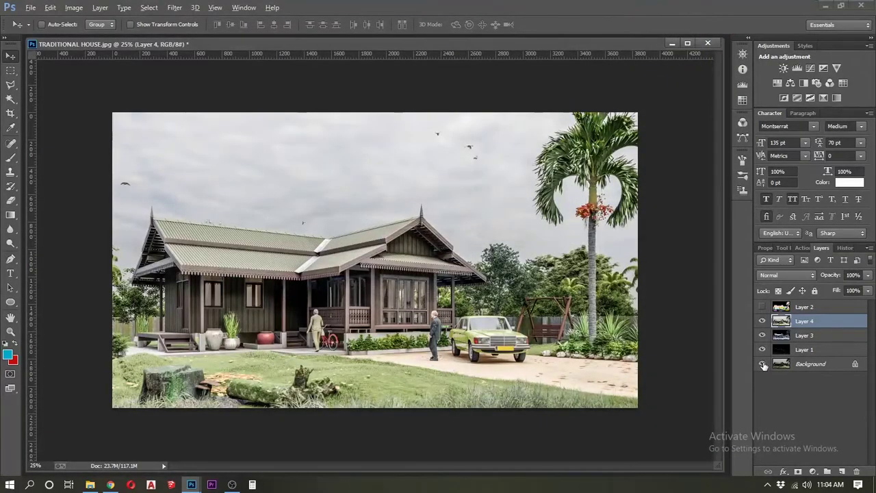
Compare the original Background with the graded layers, then bring up the adjustment layer types.
{"action": "left_click", "coordinate": [762, 363], "text": "alt"}
{"action": "left_click", "coordinate": [762, 363], "text": "alt"}
{"action": "left_click", "coordinate": [762, 364], "text": "alt"}
{"action": "left_click", "coordinate": [812, 472]}
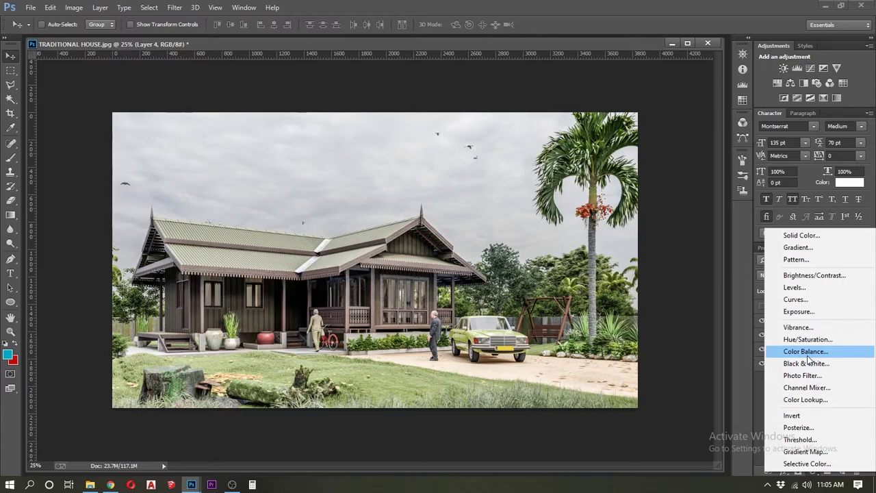
Add a Curves layer with shadow, midtone and highlight points and raise the black endpoint.
{"action": "left_click", "coordinate": [794, 299]}
{"action": "scroll", "coordinate": [810, 322], "scroll_direction": "down", "scroll_amount": 1}
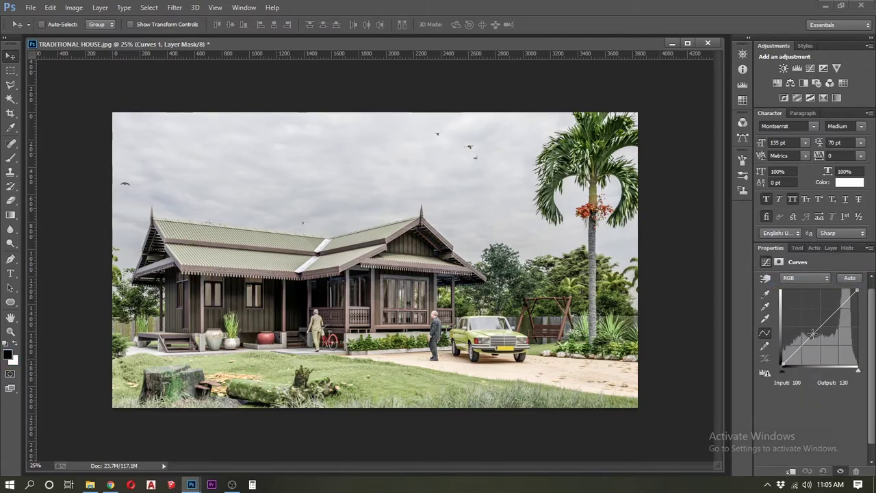
{"action": "scroll", "coordinate": [811, 328], "scroll_direction": "up", "scroll_amount": 1}
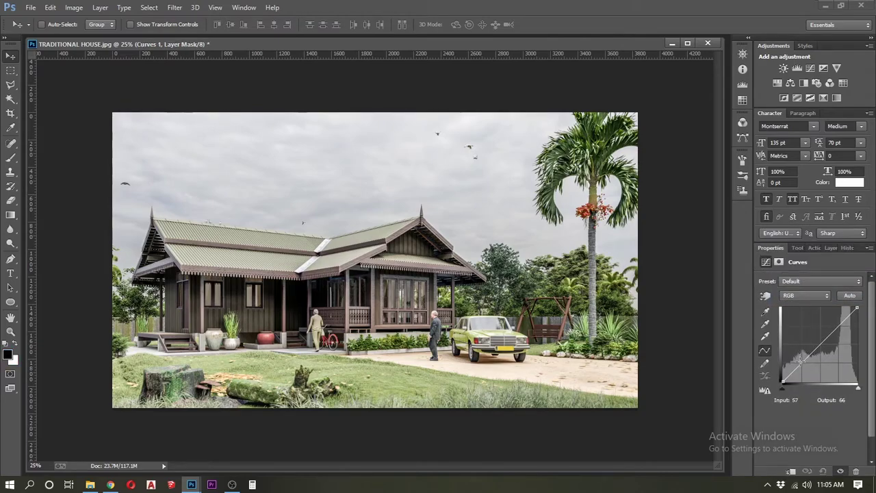
{"action": "left_click", "coordinate": [802, 360]}
{"action": "left_click", "coordinate": [819, 344]}
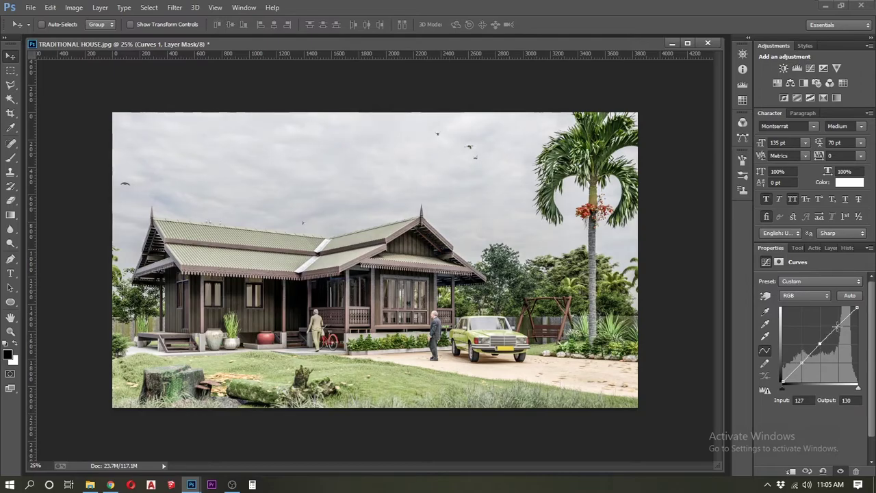
{"action": "left_click", "coordinate": [836, 327]}
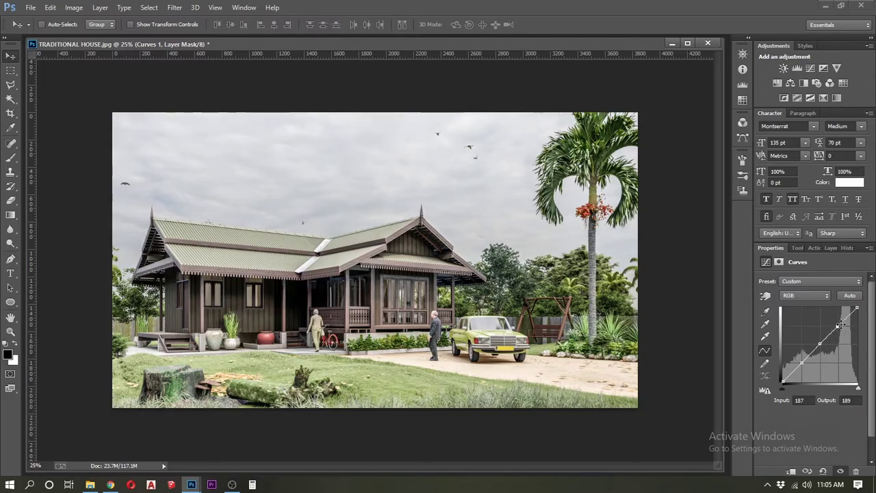
{"action": "left_click", "coordinate": [782, 381]}
{"action": "left_click_drag", "start_coordinate": [782, 381], "coordinate": [780, 366]}
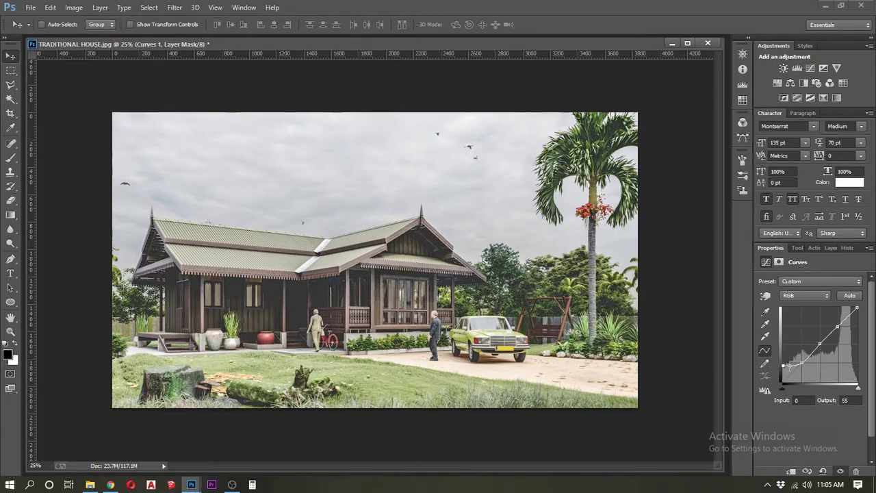
Pull the white endpoint to 225 and lift midtones to input 129, output 139.
{"action": "left_click", "coordinate": [792, 366]}
{"action": "left_click_drag", "start_coordinate": [782, 364], "coordinate": [792, 368]}
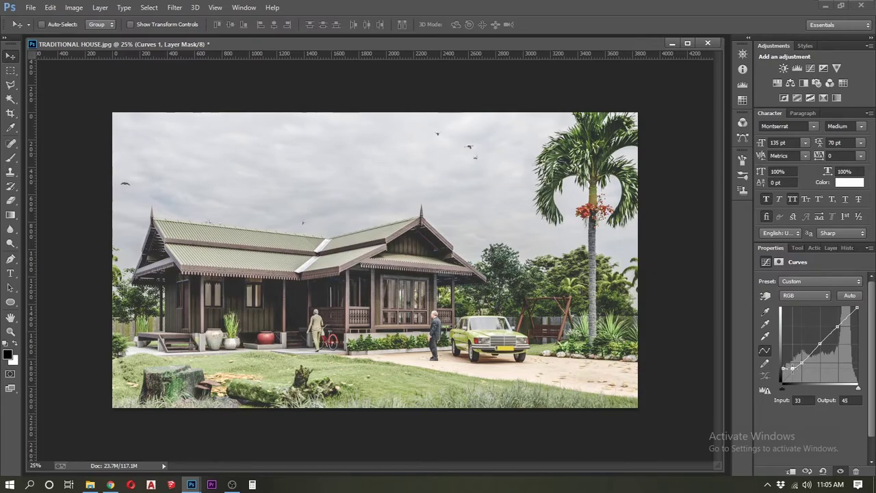
{"action": "left_click", "coordinate": [857, 309]}
{"action": "left_click_drag", "start_coordinate": [856, 308], "coordinate": [864, 319]}
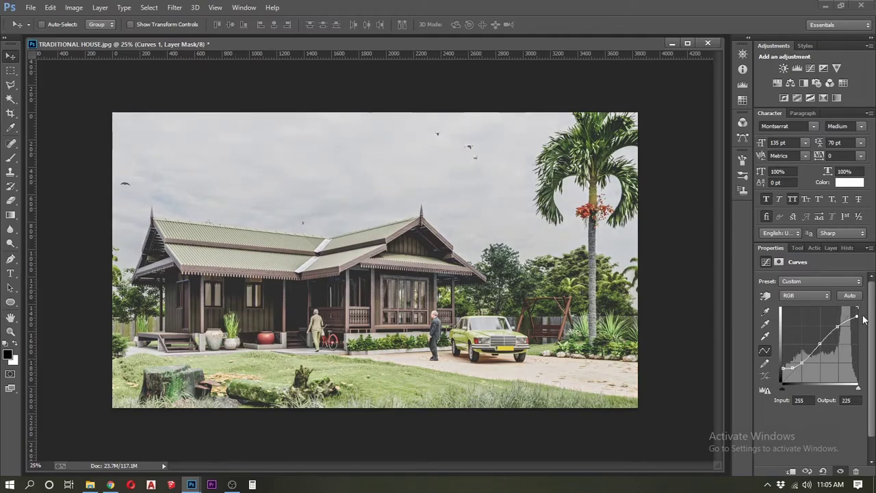
{"action": "left_click_drag", "start_coordinate": [790, 367], "coordinate": [793, 370]}
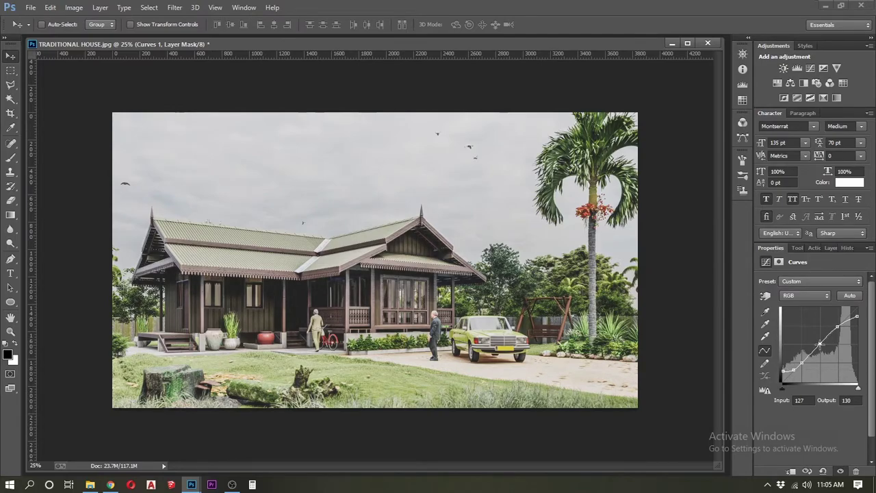
{"action": "left_click_drag", "start_coordinate": [819, 344], "coordinate": [820, 340]}
{"action": "left_click", "coordinate": [830, 248]}
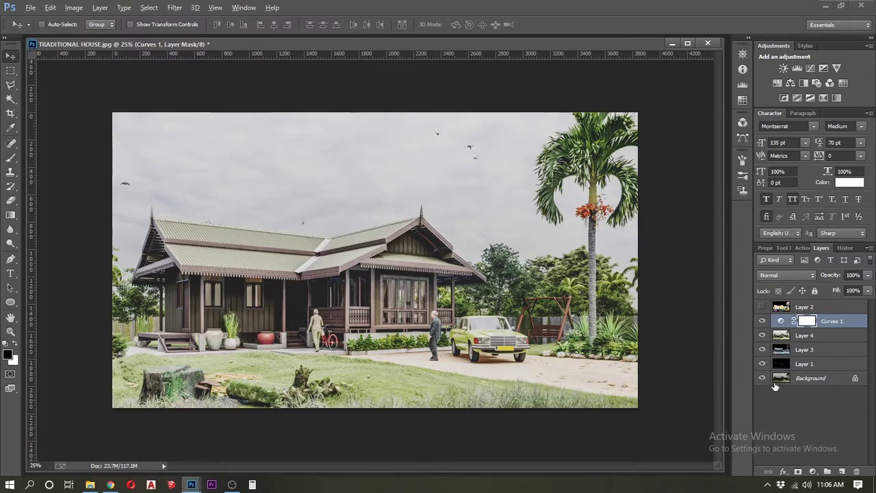
Stamp visible layers into Layer 5 and apply High Pass at radius 1.0.
{"action": "key", "text": "ctrl+alt+shift+e"}
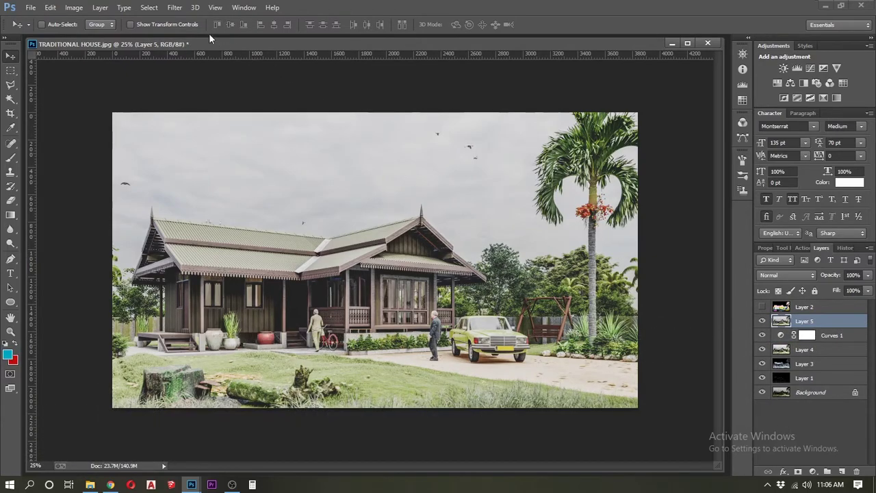
{"action": "left_click", "coordinate": [174, 10]}
{"action": "mouse_move", "coordinate": [205, 253]}
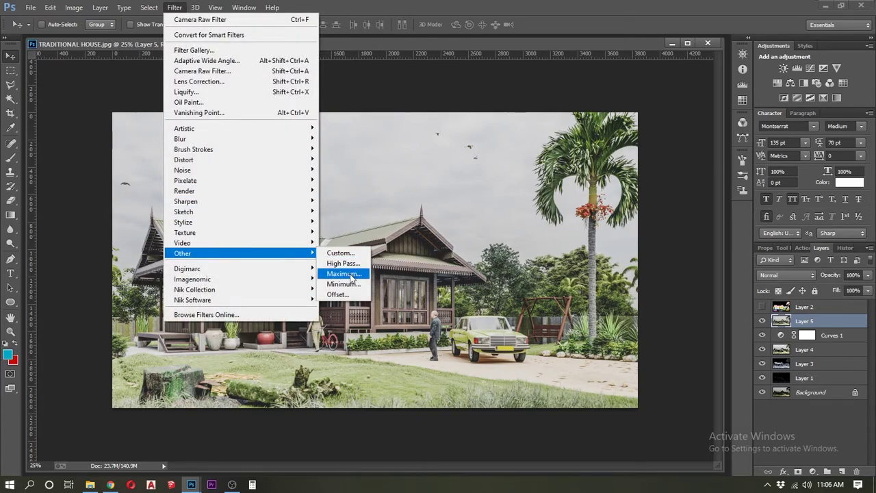
{"action": "left_click", "coordinate": [348, 263]}
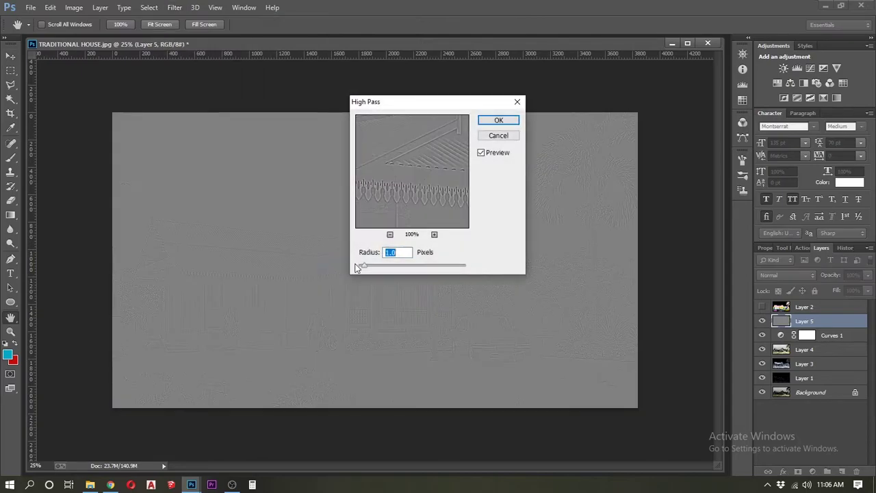
{"action": "left_click", "coordinate": [498, 120]}
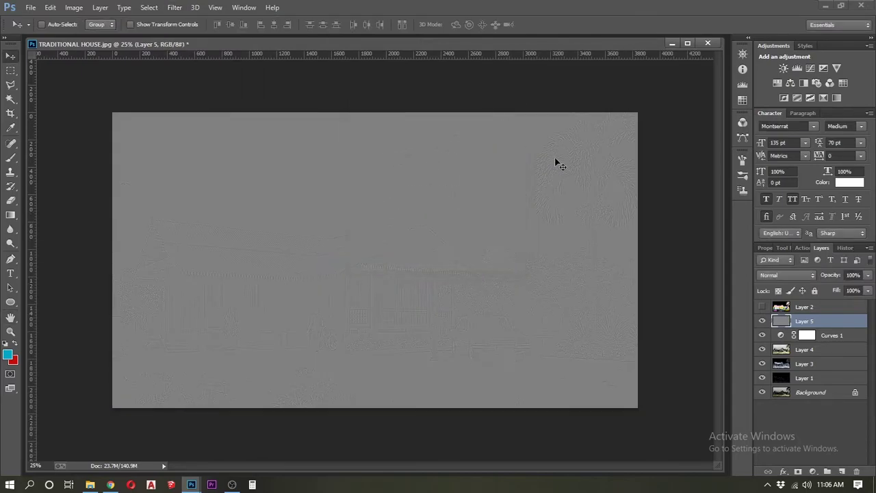
Blend Layer 5 as Overlay at 70% opacity and toggle it to compare.
{"action": "left_click", "coordinate": [786, 275]}
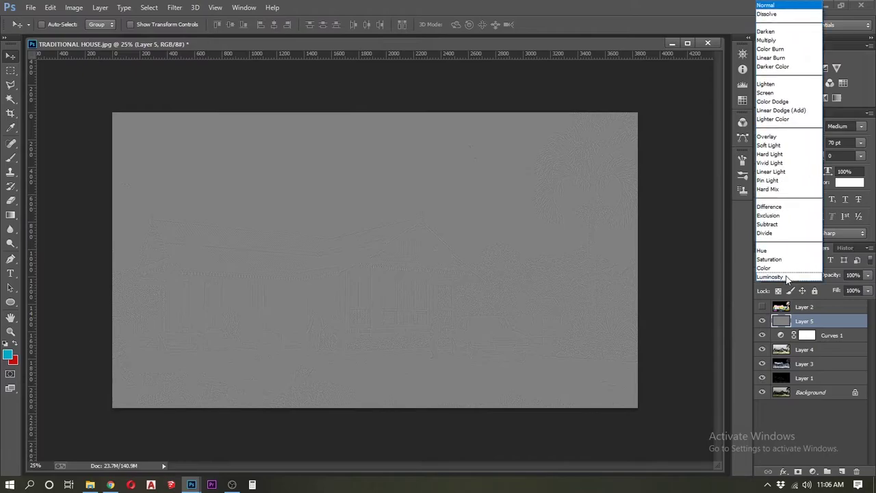
{"action": "left_click", "coordinate": [784, 138]}
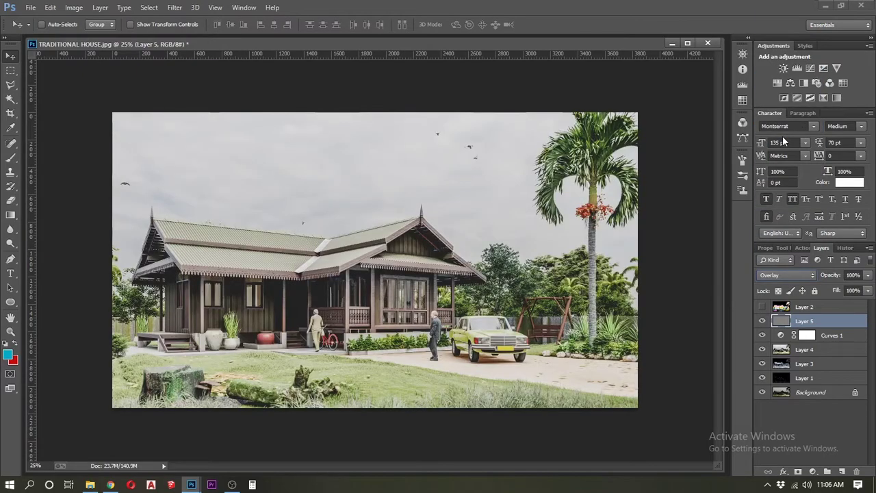
{"action": "left_click", "coordinate": [762, 320]}
{"action": "left_click", "coordinate": [867, 275]}
{"action": "left_click_drag", "start_coordinate": [866, 279], "coordinate": [851, 288]}
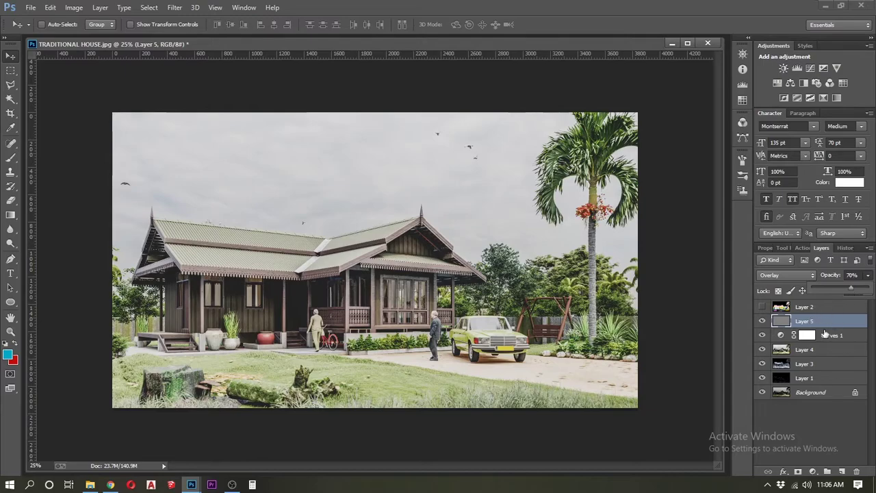
{"action": "left_click", "coordinate": [761, 320]}
{"action": "left_click", "coordinate": [761, 321]}
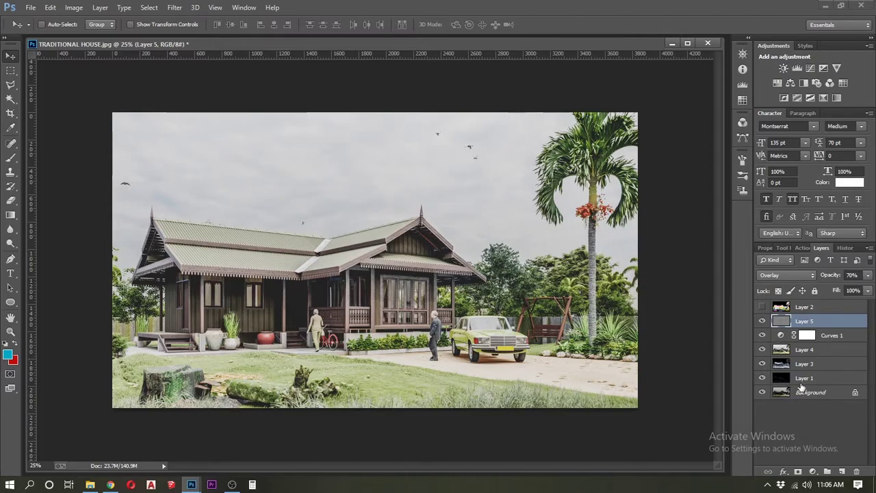
Raise Curves 1's highlight end, set its shadow point to input 22/output 30, then reselect Layer 5.
{"action": "double_click", "coordinate": [781, 335]}
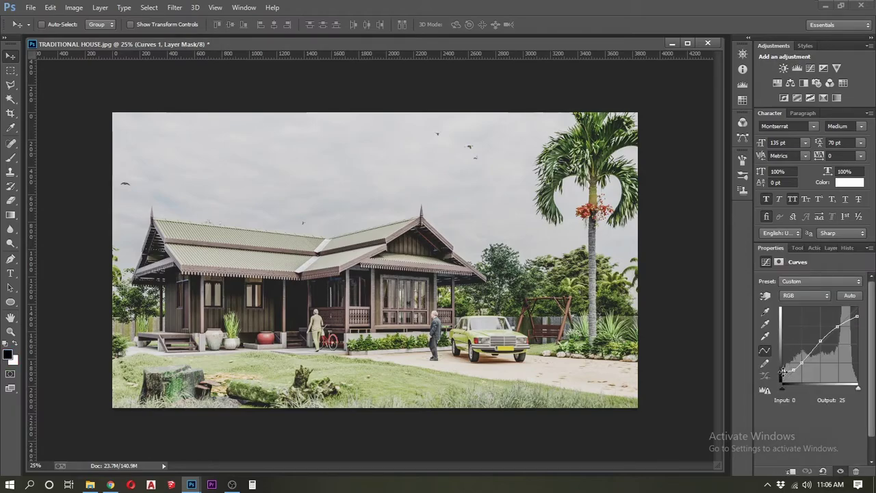
{"action": "left_click_drag", "start_coordinate": [856, 319], "coordinate": [856, 314]}
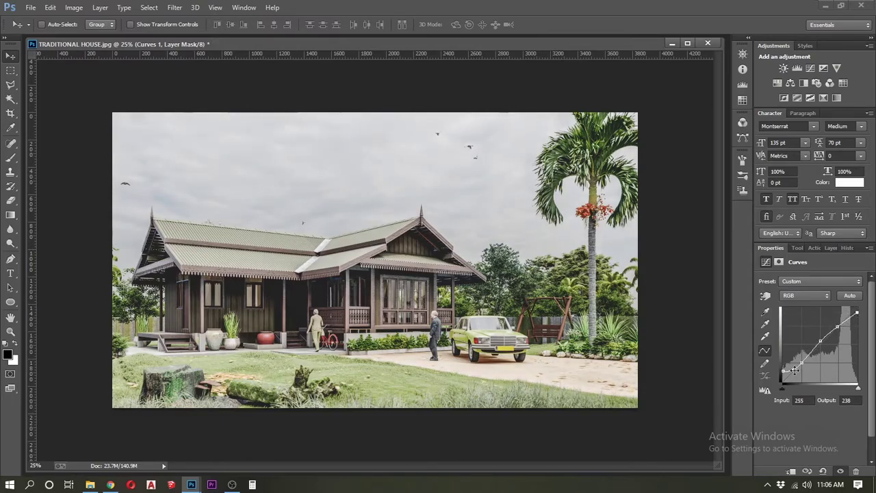
{"action": "left_click_drag", "start_coordinate": [794, 370], "coordinate": [790, 373]}
{"action": "left_click", "coordinate": [830, 248]}
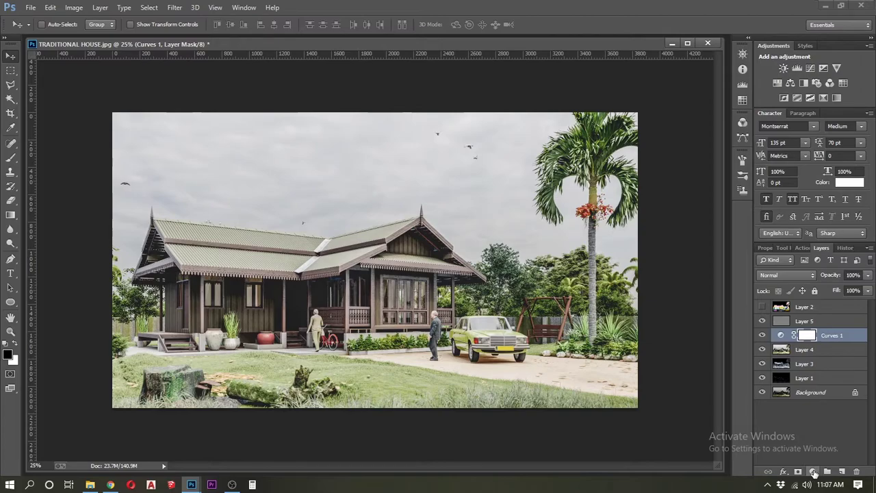
{"action": "left_click", "coordinate": [826, 325]}
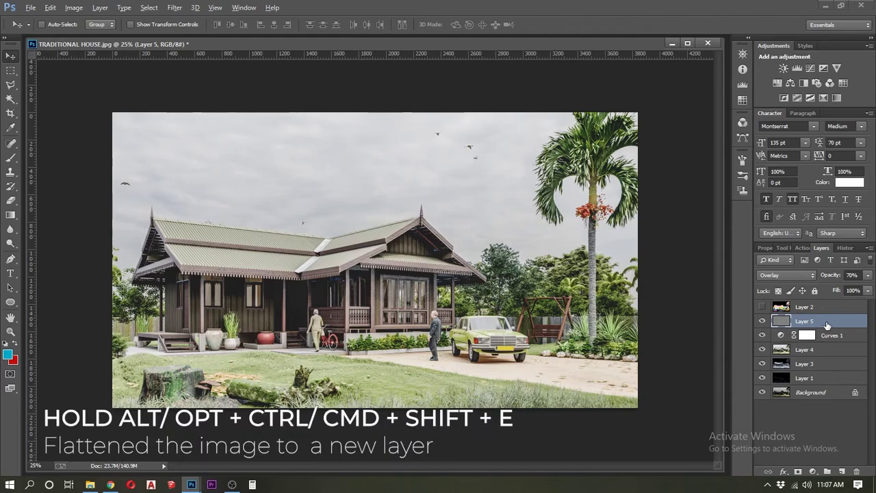
Stamp visible layers with Ctrl+Alt+Shift+E into Layer 6 and launch Filter > Camera Raw Filter.
{"action": "key", "text": "ctrl+alt+shift+e"}
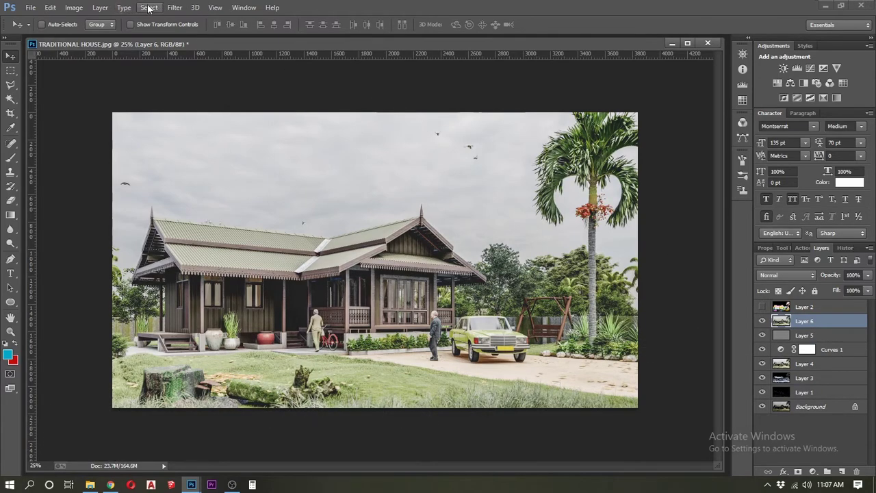
{"action": "left_click", "coordinate": [174, 8]}
{"action": "left_click", "coordinate": [185, 71]}
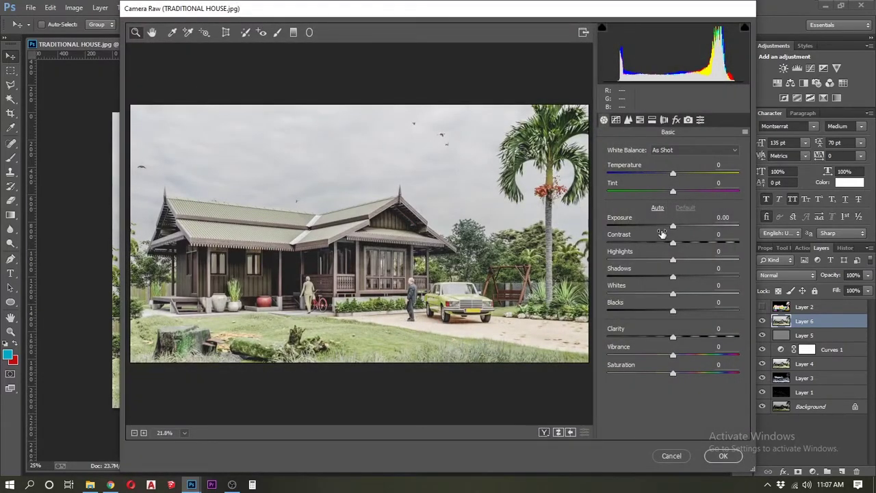
In Camera Raw's HSL panel, cut Greens saturation to -60 and Greens luminance to -86.
{"action": "left_click", "coordinate": [663, 121]}
{"action": "left_click", "coordinate": [676, 120]}
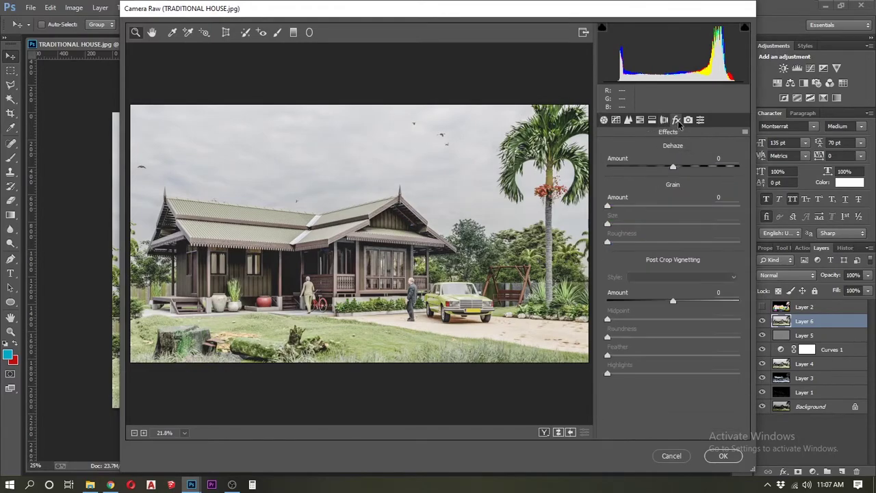
{"action": "left_click", "coordinate": [698, 122]}
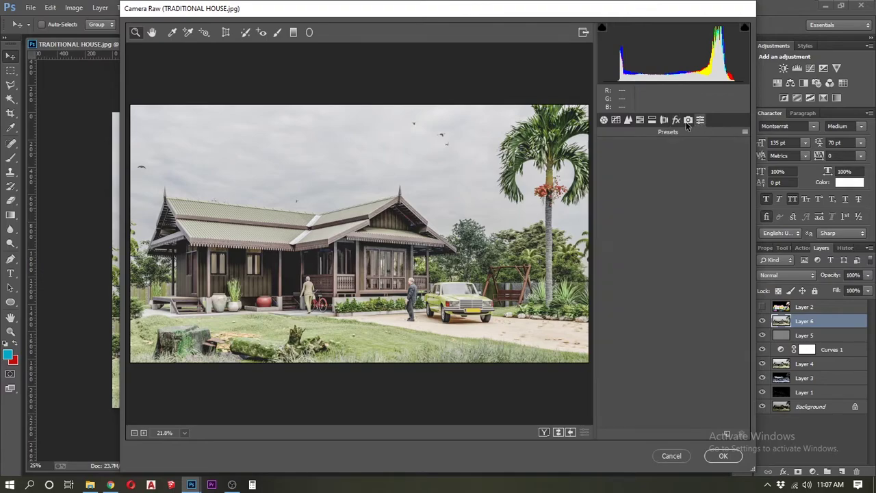
{"action": "left_click", "coordinate": [687, 121]}
{"action": "left_click", "coordinate": [651, 122]}
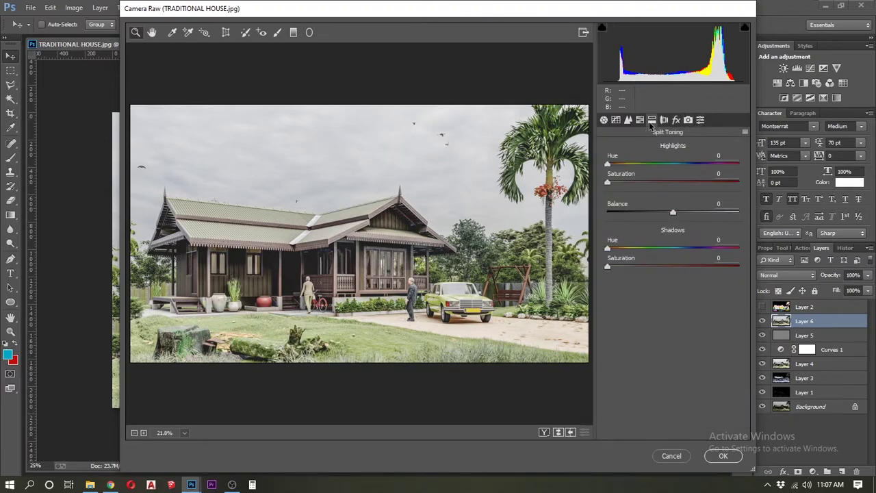
{"action": "left_click", "coordinate": [637, 121]}
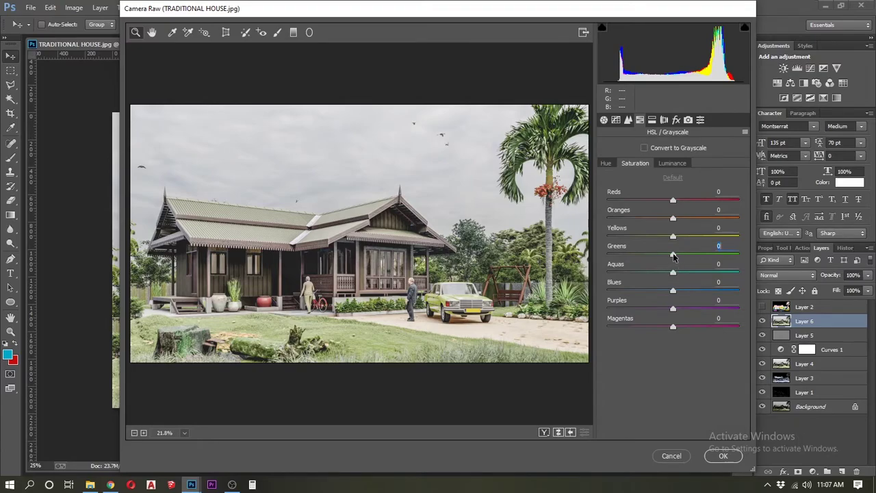
{"action": "left_click_drag", "start_coordinate": [674, 256], "coordinate": [633, 258]}
{"action": "left_click", "coordinate": [670, 164]}
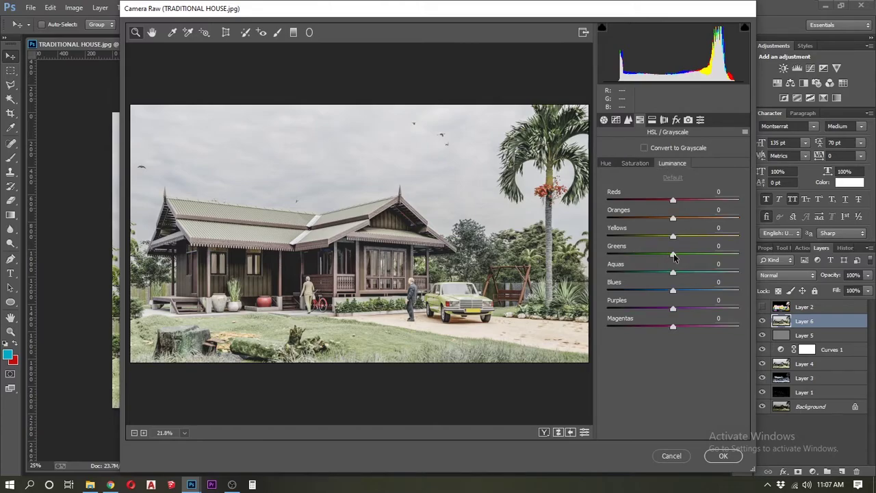
{"action": "left_click_drag", "start_coordinate": [674, 256], "coordinate": [617, 253]}
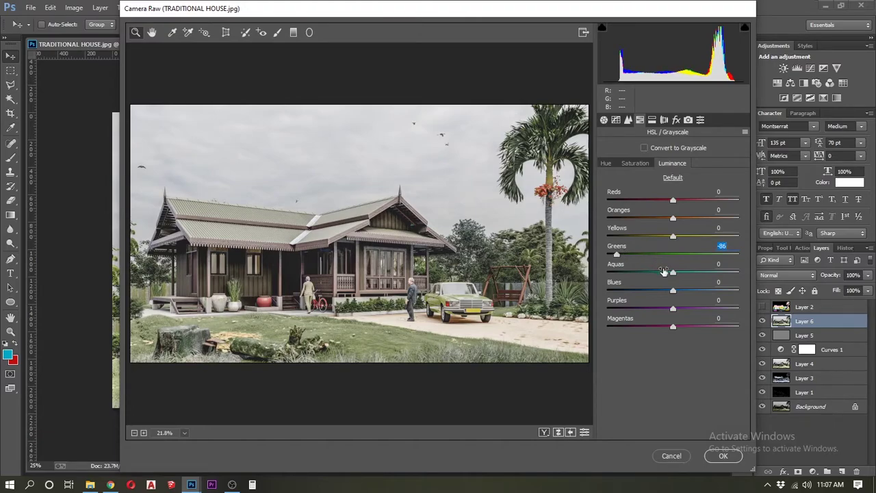
{"action": "left_click", "coordinate": [633, 164]}
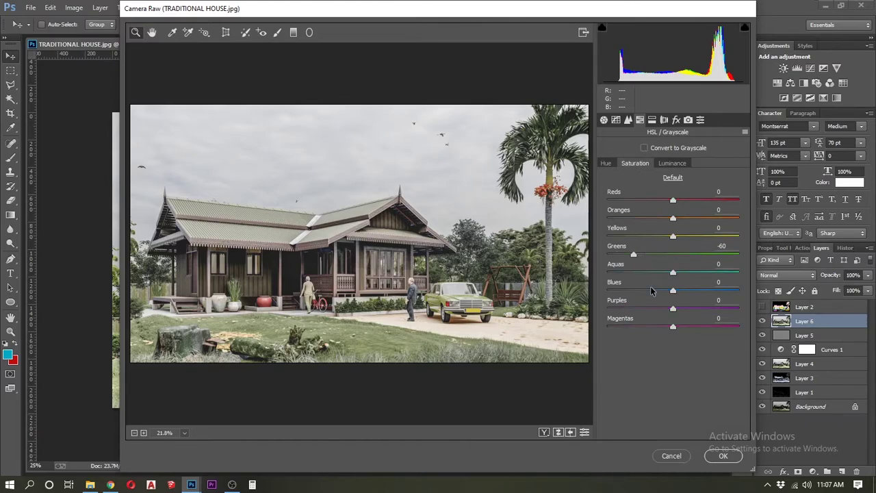
In Camera Raw's Basic panel, set Temperature to +5 and Whites to +22.
{"action": "left_click", "coordinate": [604, 120]}
{"action": "left_click_drag", "start_coordinate": [673, 175], "coordinate": [675, 176]}
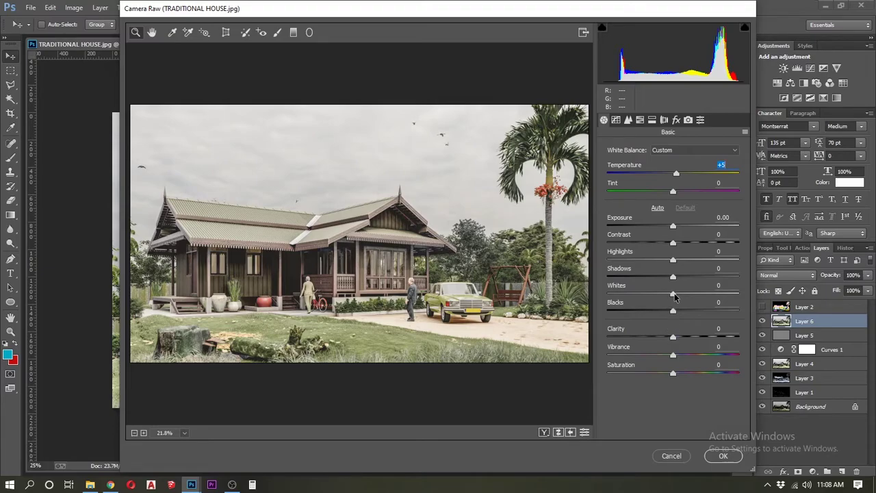
{"action": "left_click_drag", "start_coordinate": [673, 294], "coordinate": [687, 294]}
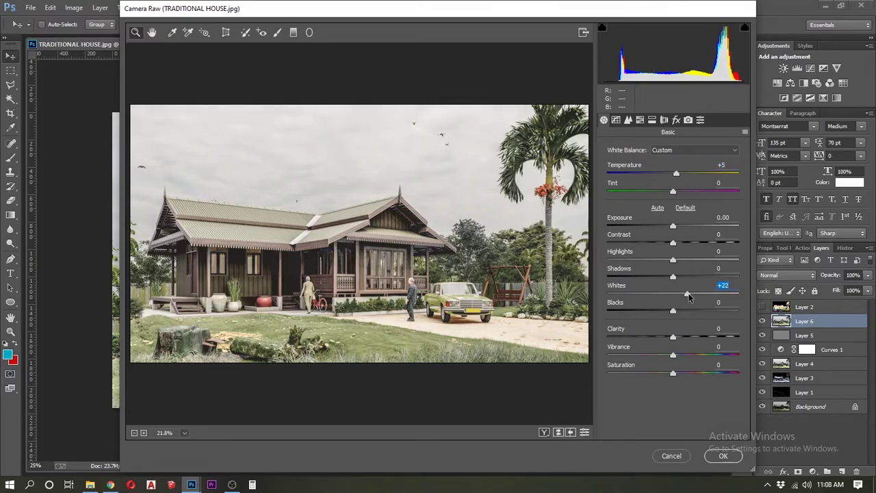
{"action": "left_click", "coordinate": [688, 121]}
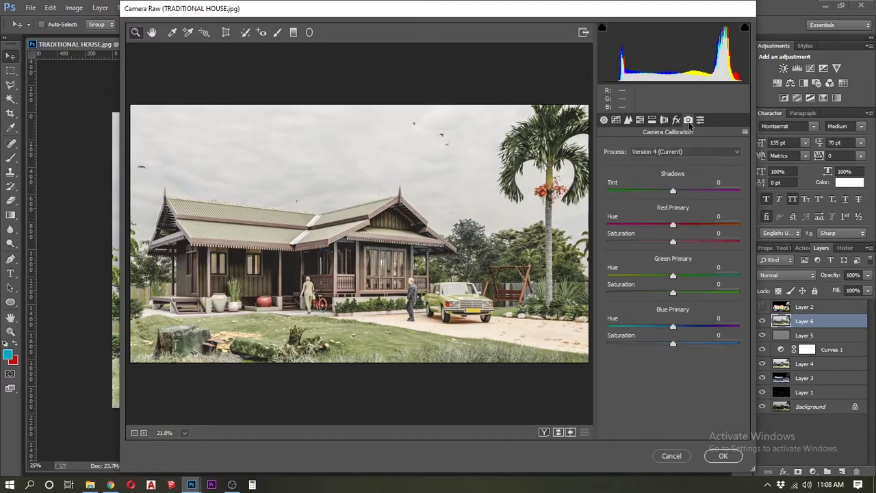
{"action": "left_click", "coordinate": [677, 121]}
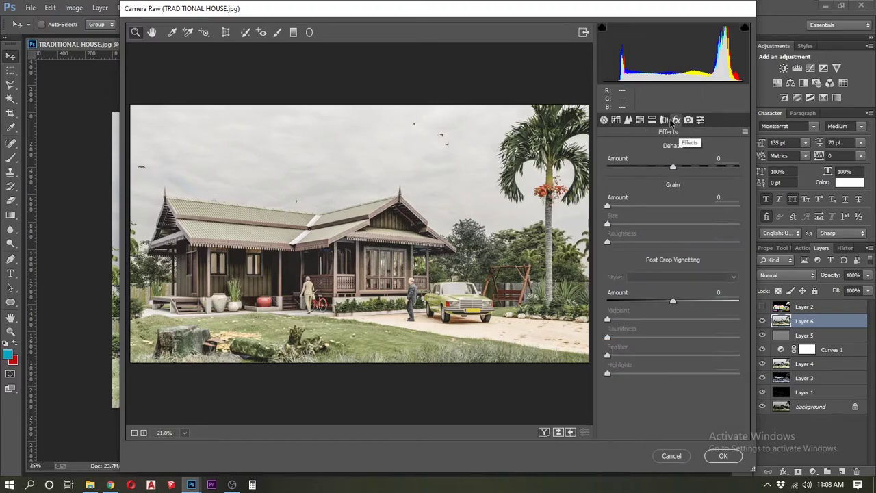
Raise Dehaze to +21 in Camera Raw's Effects panel.
{"action": "left_click", "coordinate": [665, 120]}
{"action": "left_click", "coordinate": [678, 121]}
{"action": "left_click_drag", "start_coordinate": [674, 170], "coordinate": [688, 168]}
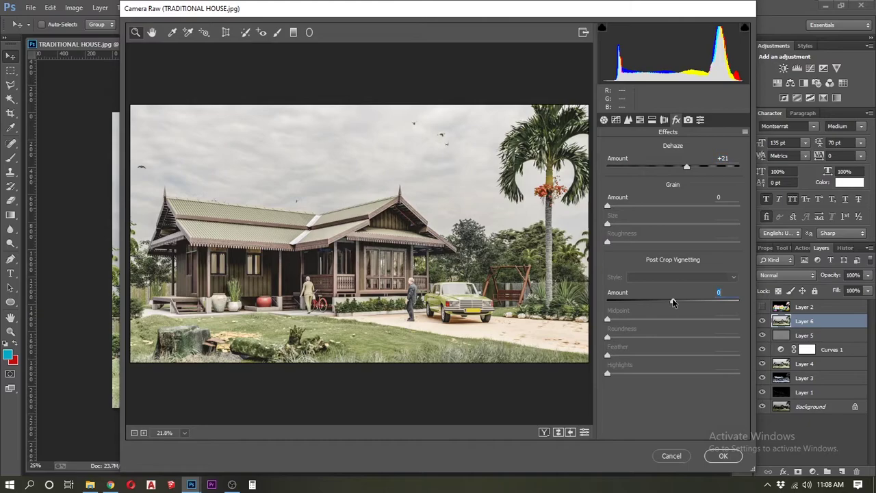
Add a -28 post-crop vignette with Roundness +100 and Feather 100, then apply Camera Raw.
{"action": "mouse_move", "coordinate": [670, 301]}
{"action": "left_mouse_down"}
{"action": "mouse_move", "coordinate": [648, 303]}
{"action": "mouse_move", "coordinate": [653, 318]}
{"action": "mouse_move", "coordinate": [633, 319]}
{"action": "mouse_move", "coordinate": [769, 339]}
{"action": "left_mouse_up"}
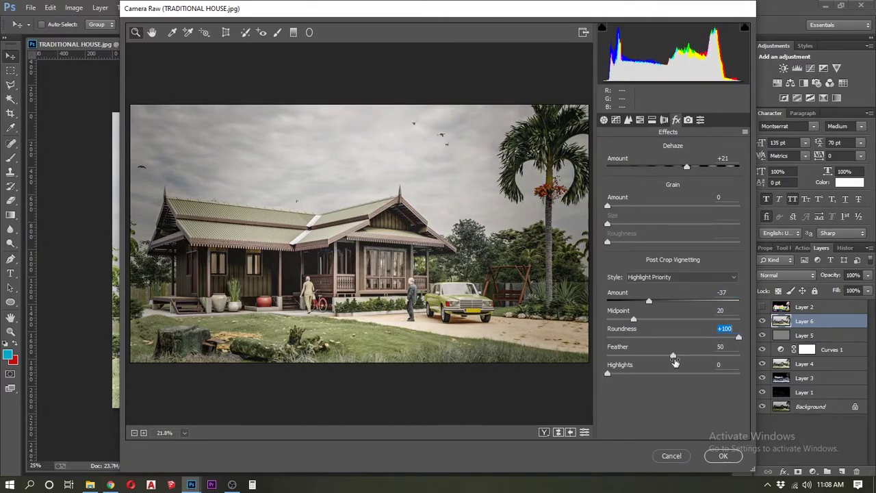
{"action": "left_click_drag", "start_coordinate": [673, 355], "coordinate": [758, 350]}
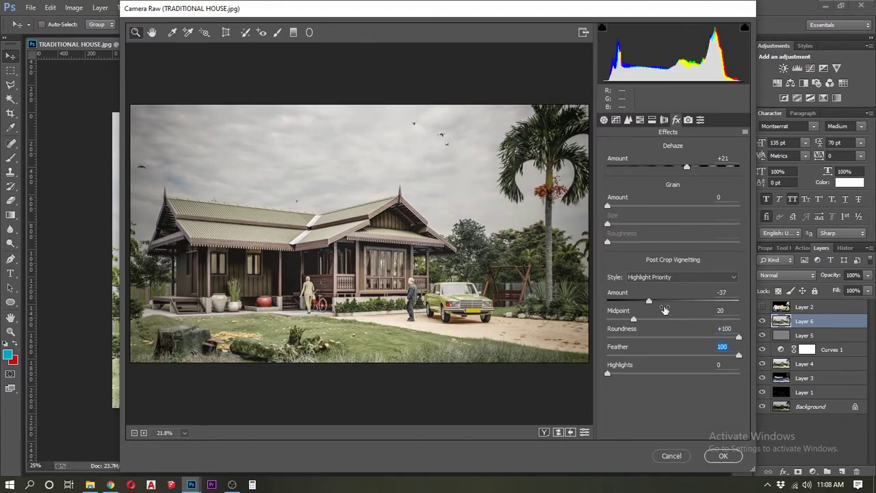
{"action": "left_click_drag", "start_coordinate": [646, 299], "coordinate": [654, 301]}
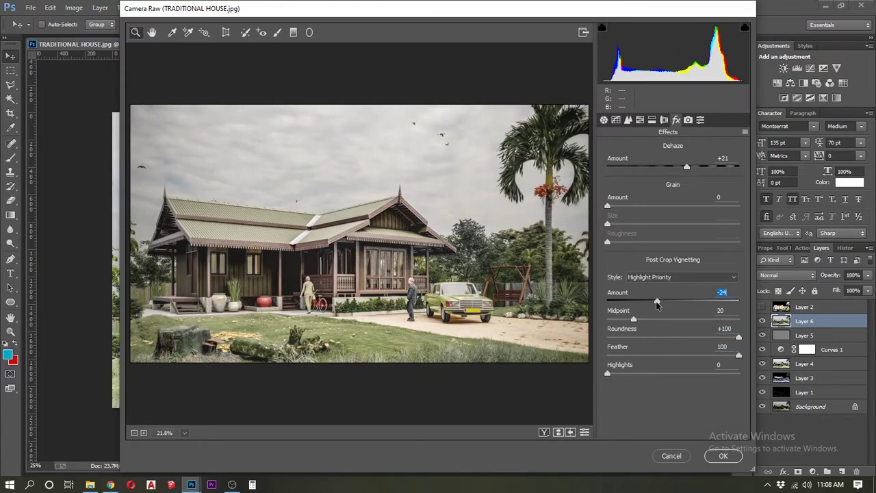
{"action": "left_click", "coordinate": [719, 457]}
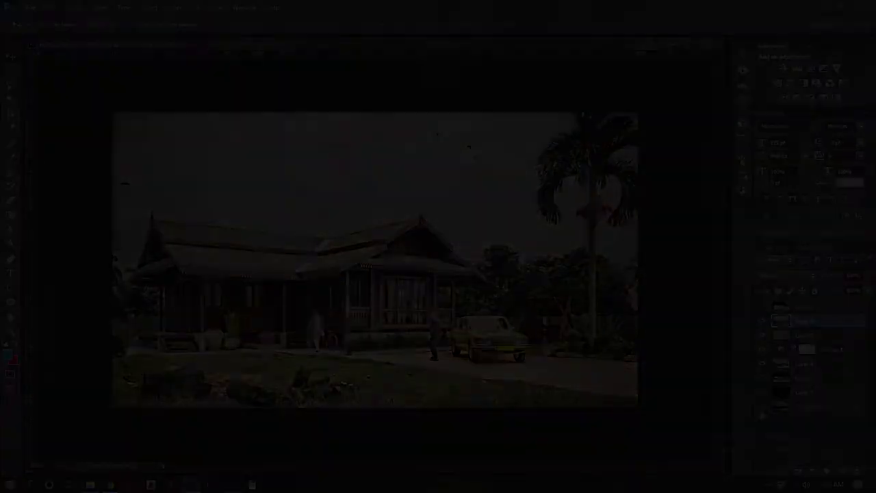